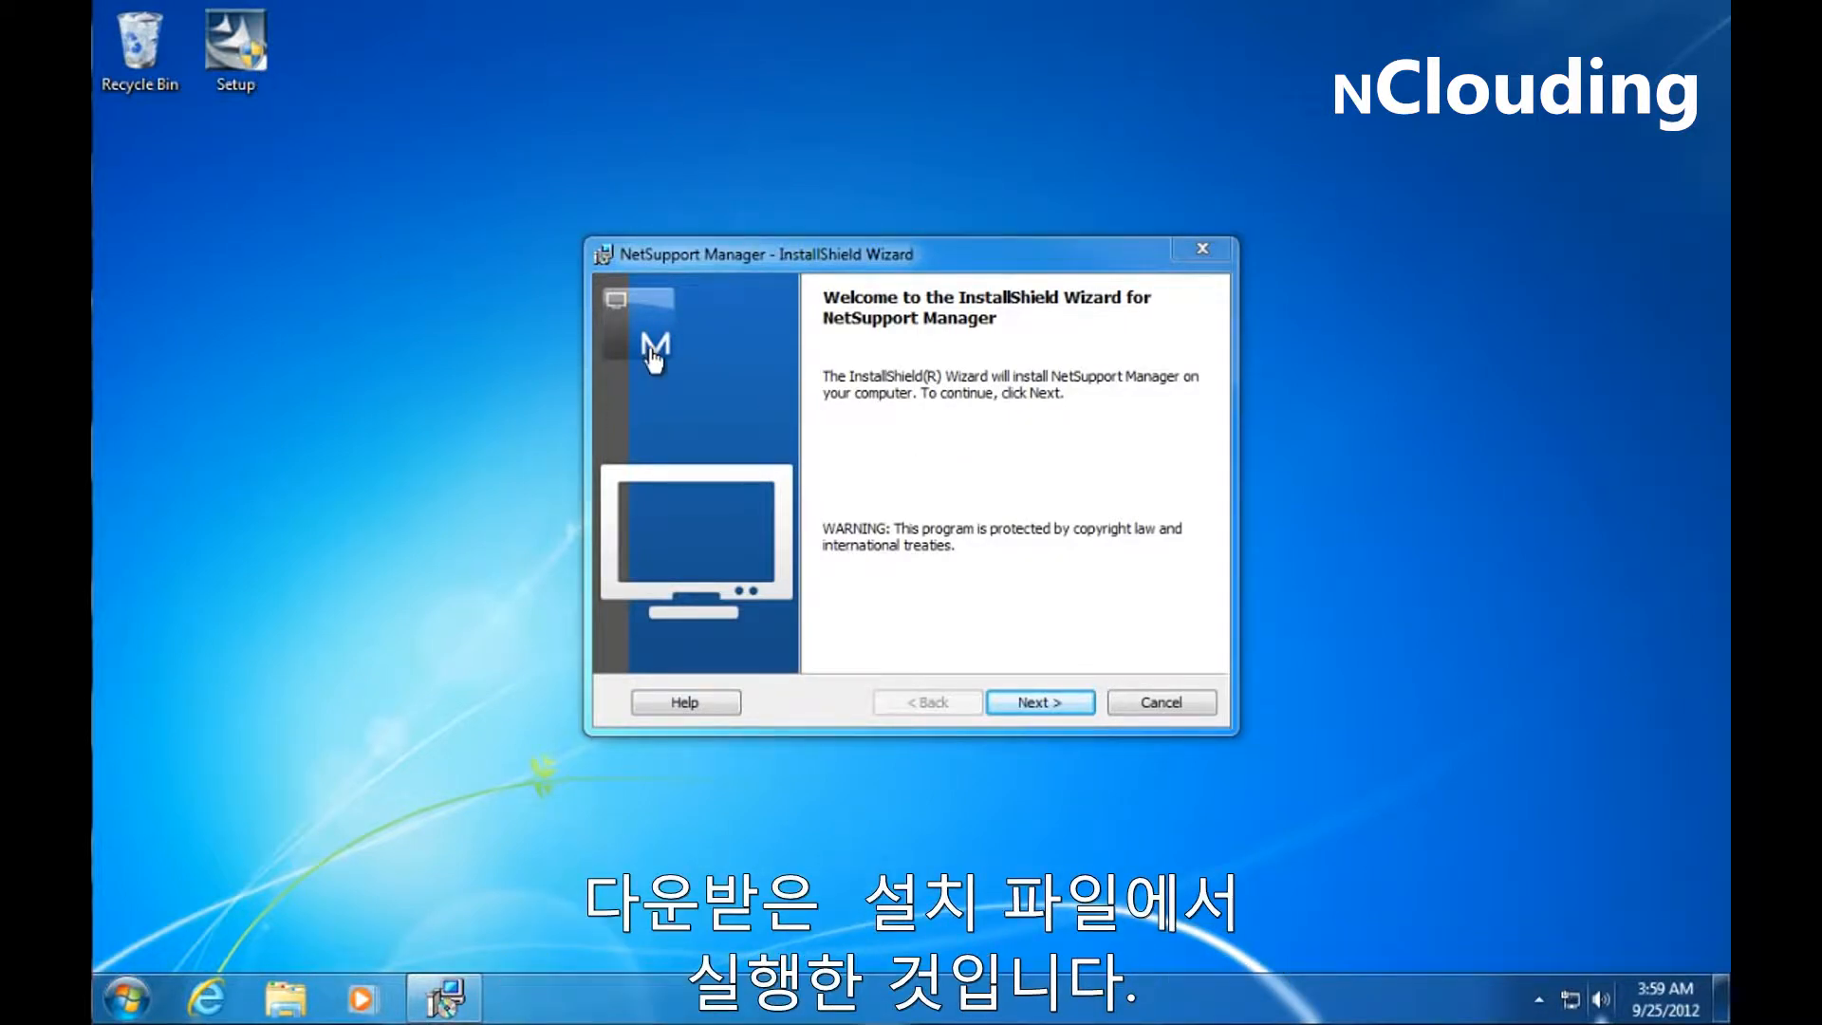
# Begin the NetSupport Manager installation and accept the terms of the license agreement
pyautogui.click(1045, 703)
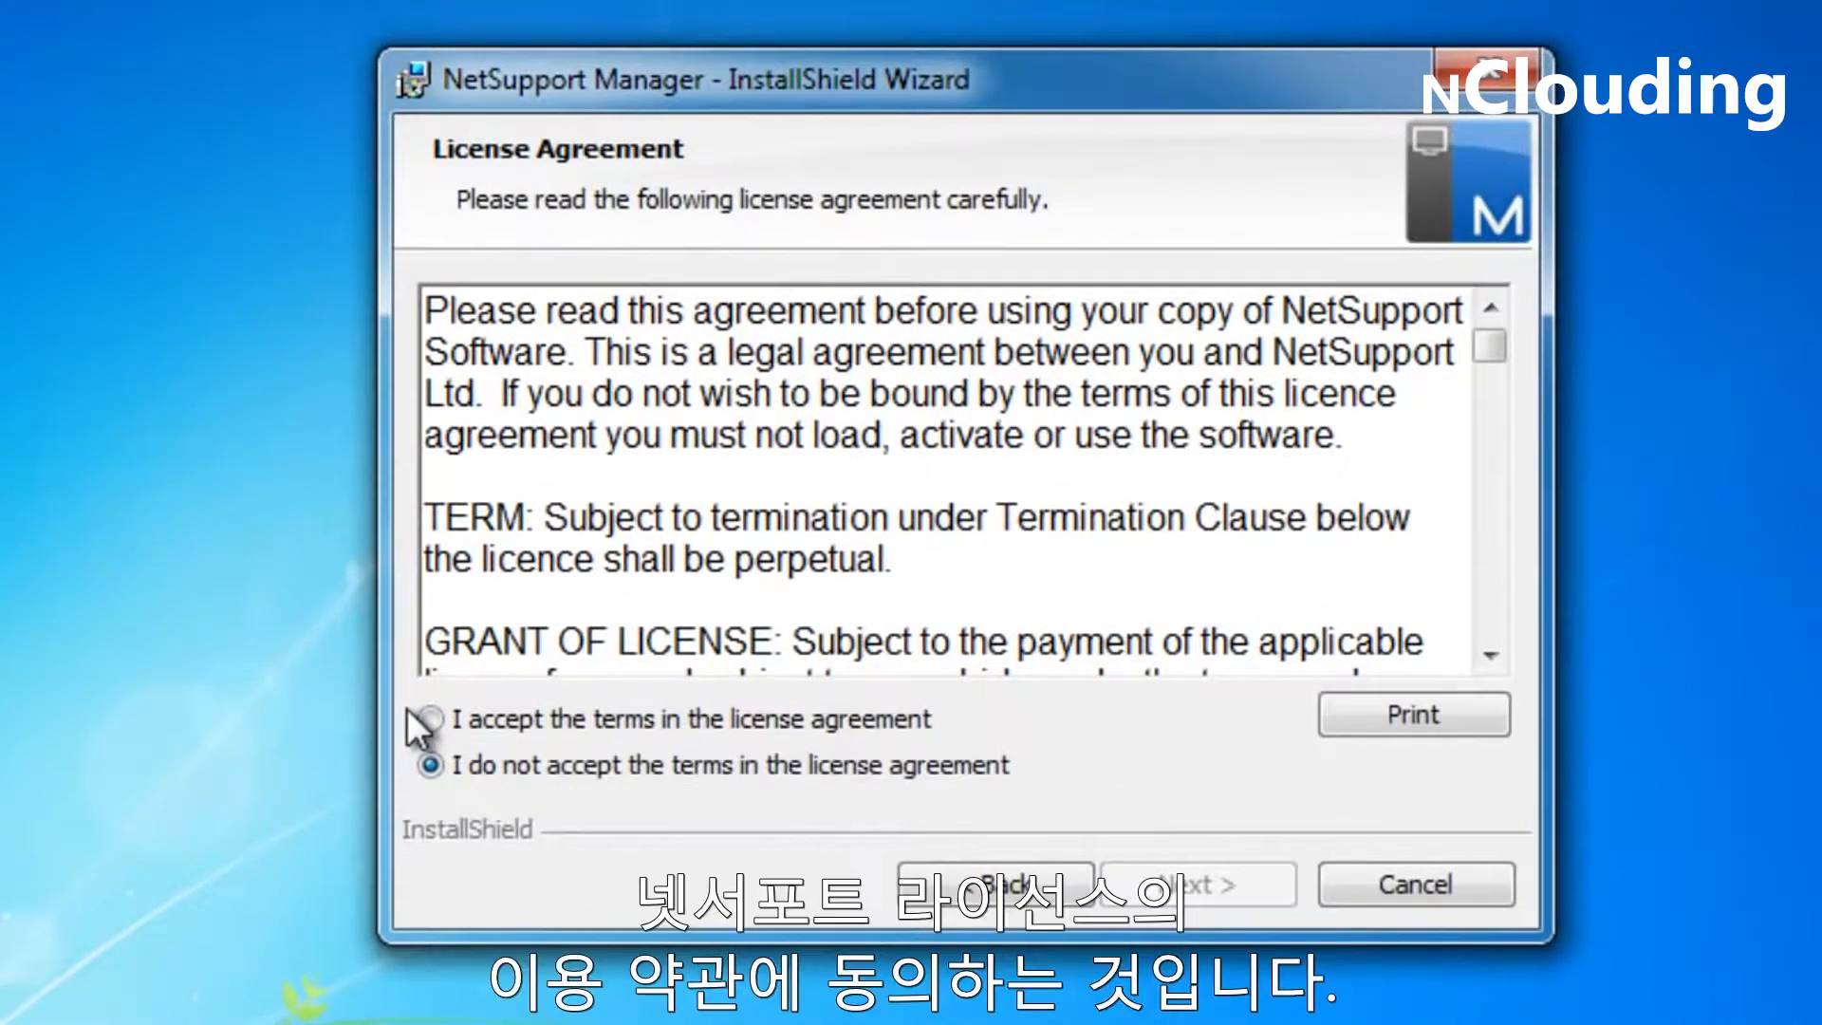
pyautogui.click(438, 713)
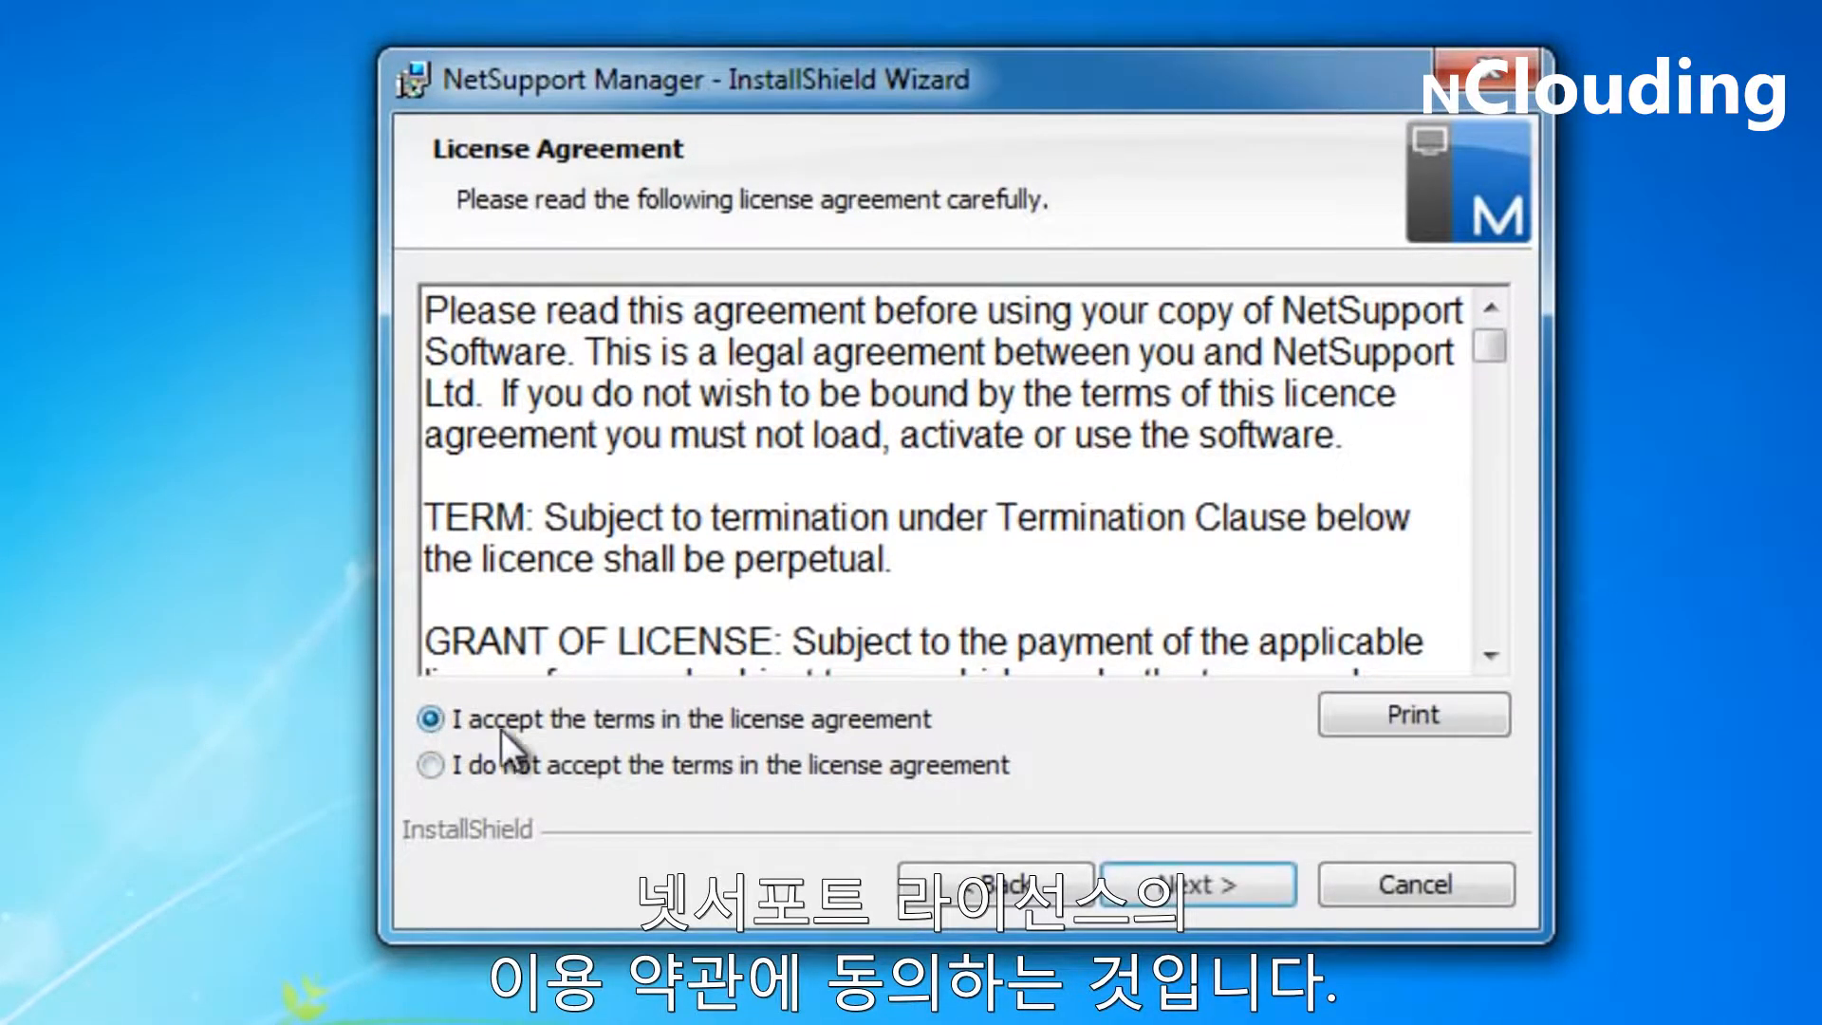
pyautogui.click(1227, 882)
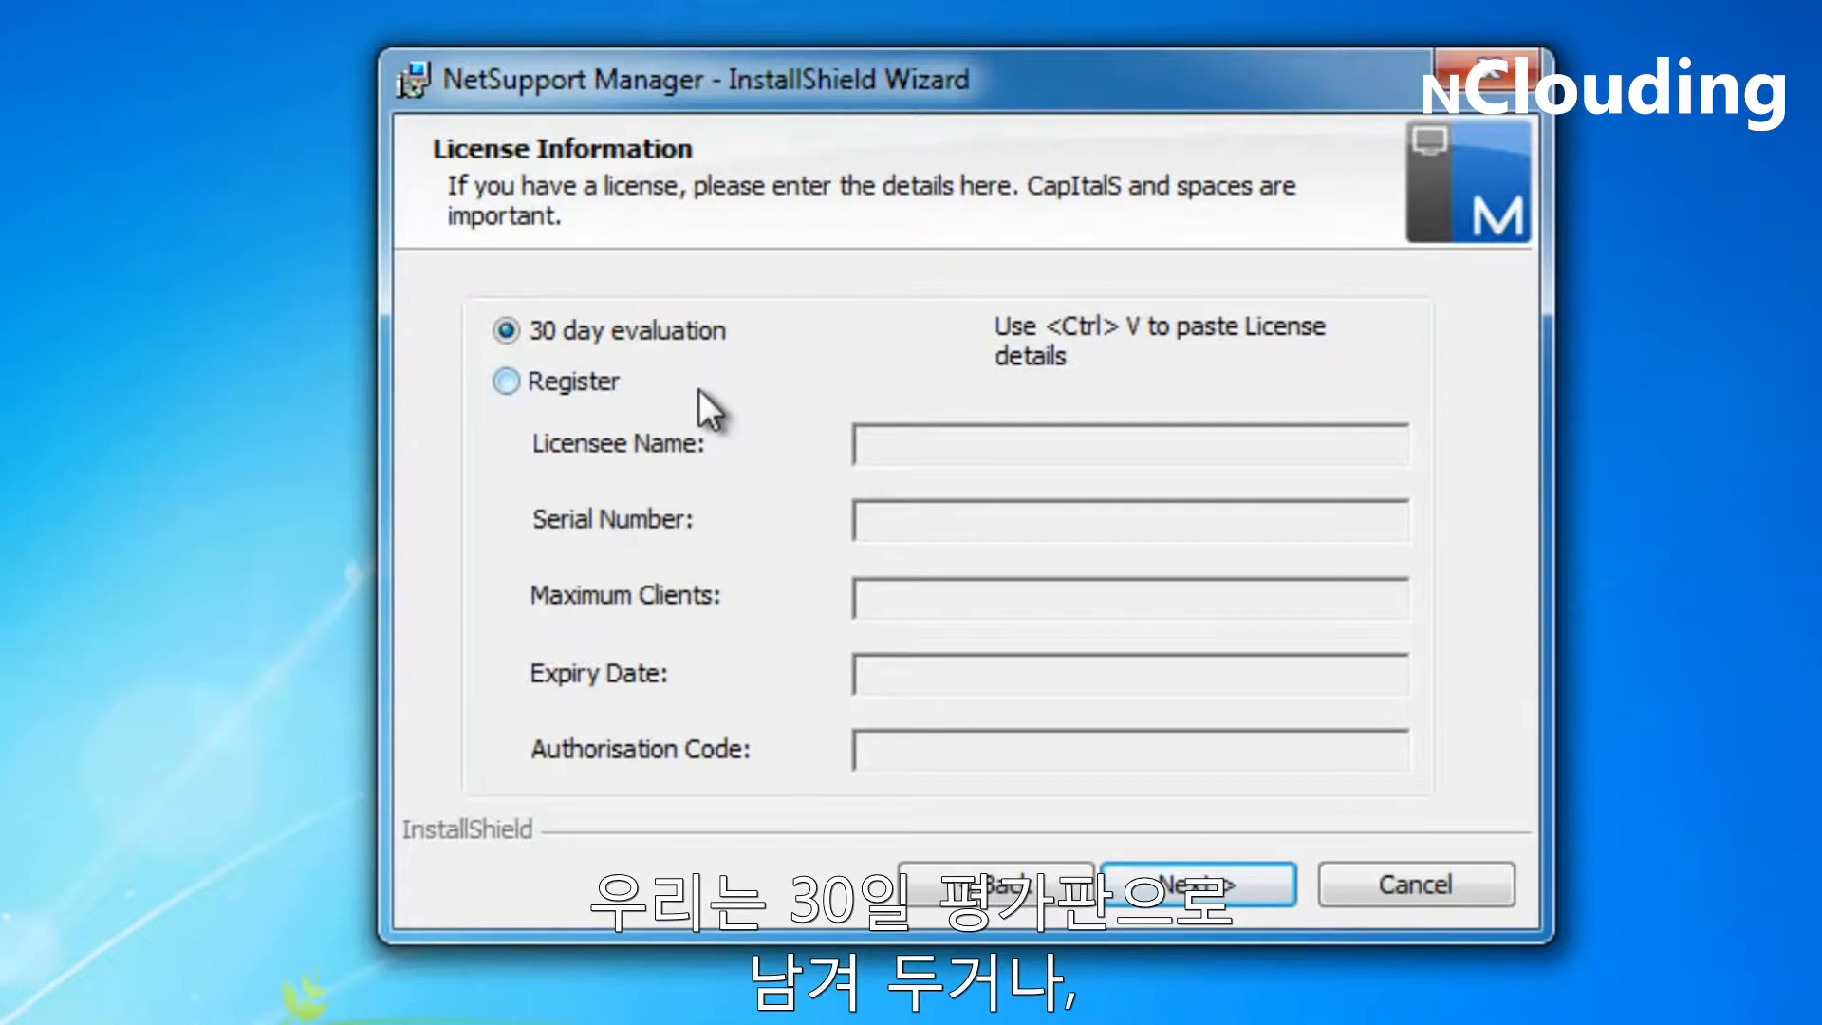
# Look at the Register license fields, then continue with the 30 day evaluation license
pyautogui.click(510, 383)
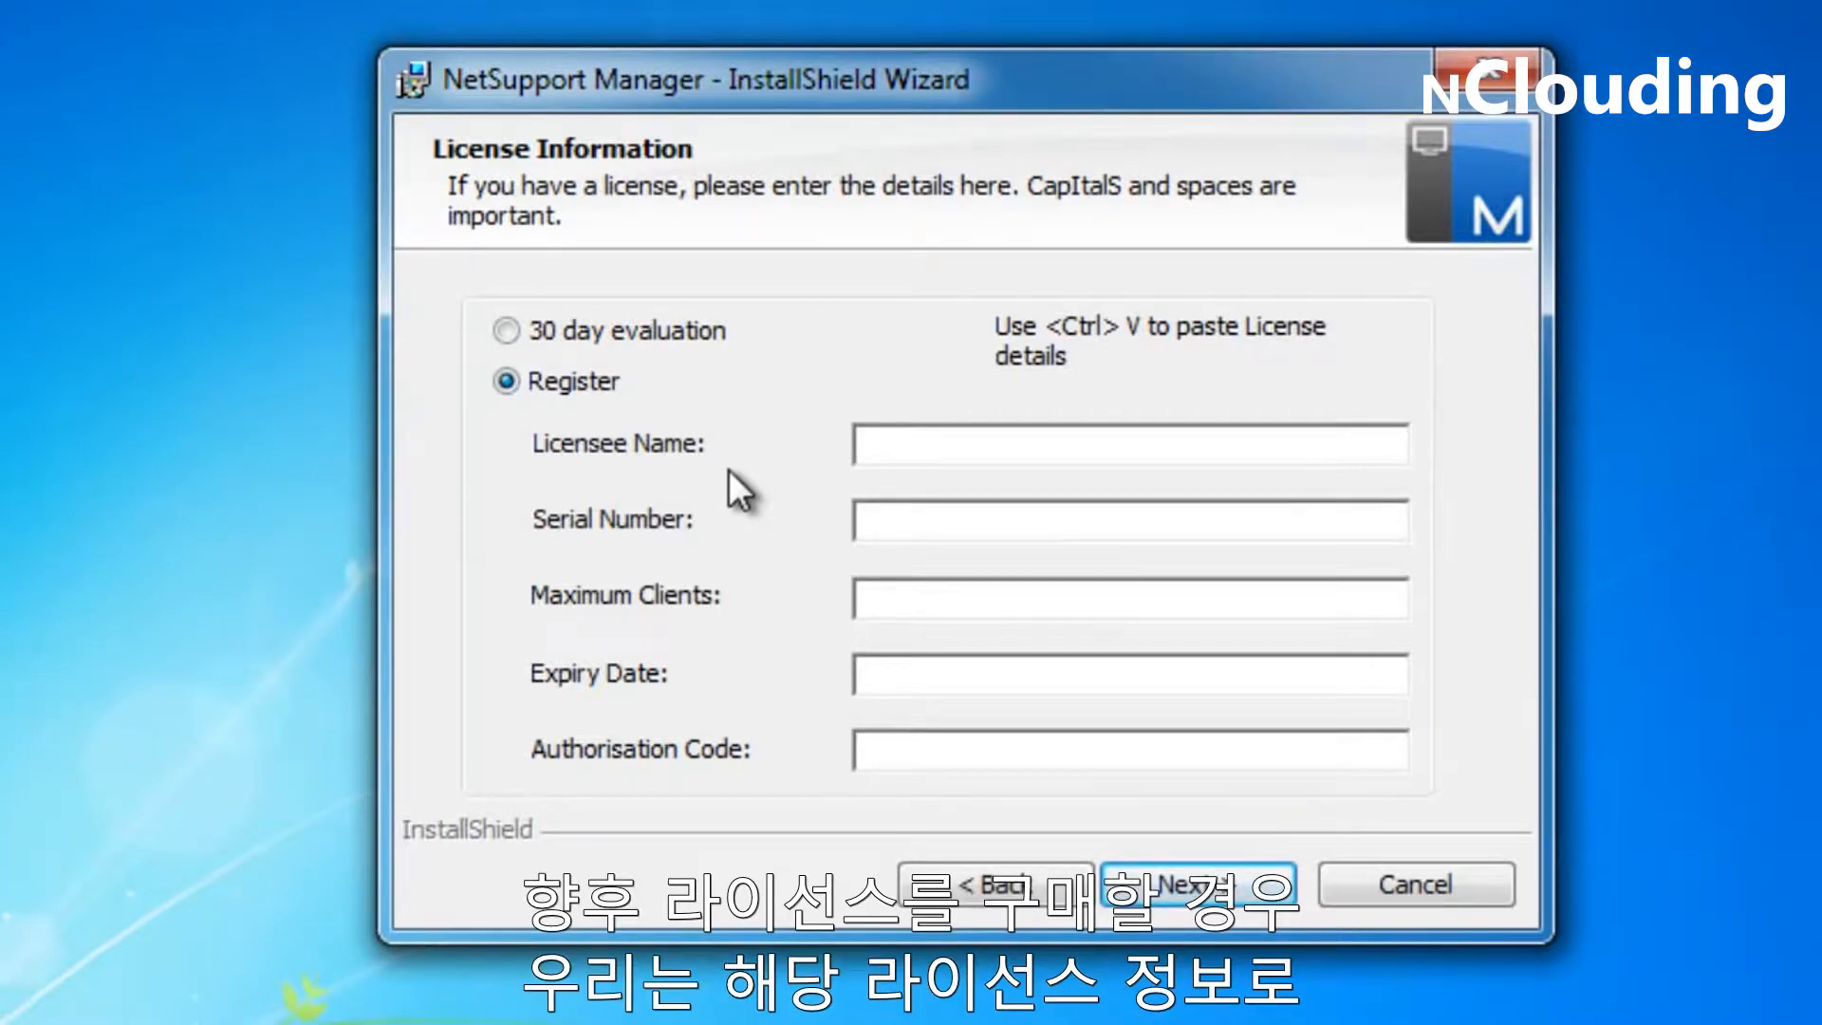
pyautogui.click(545, 333)
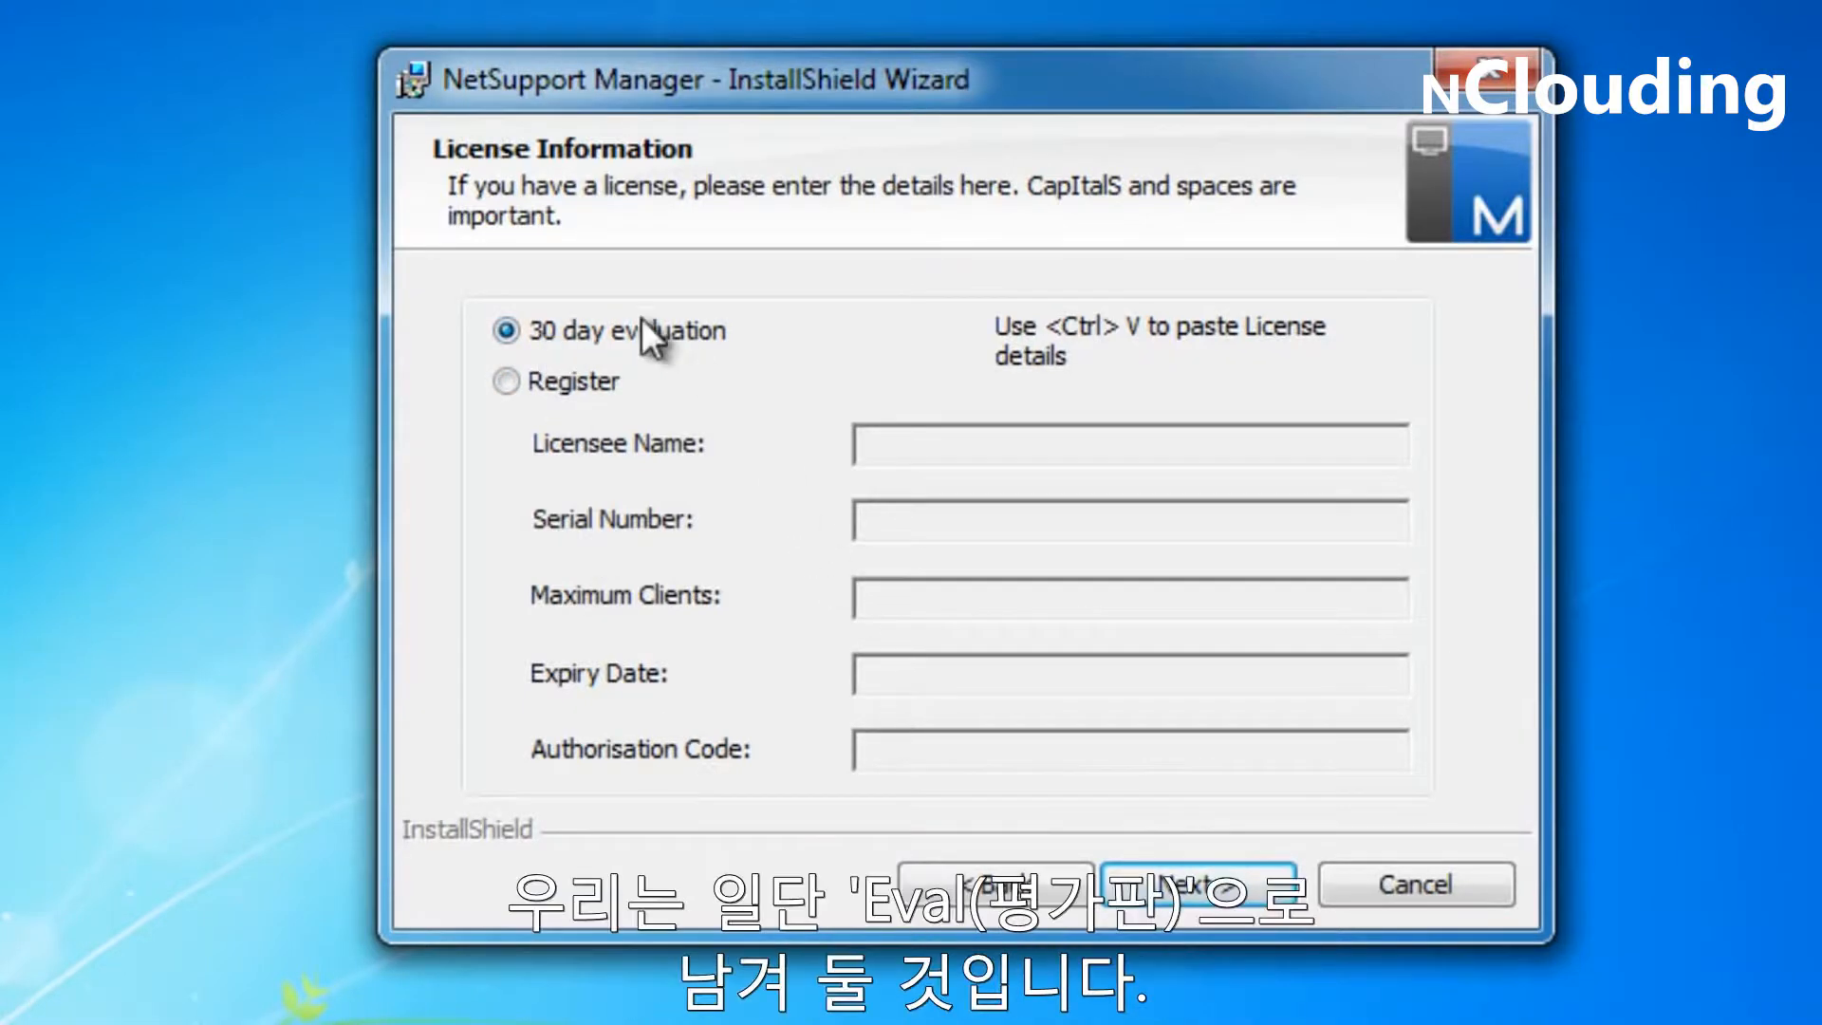
pyautogui.click(1201, 881)
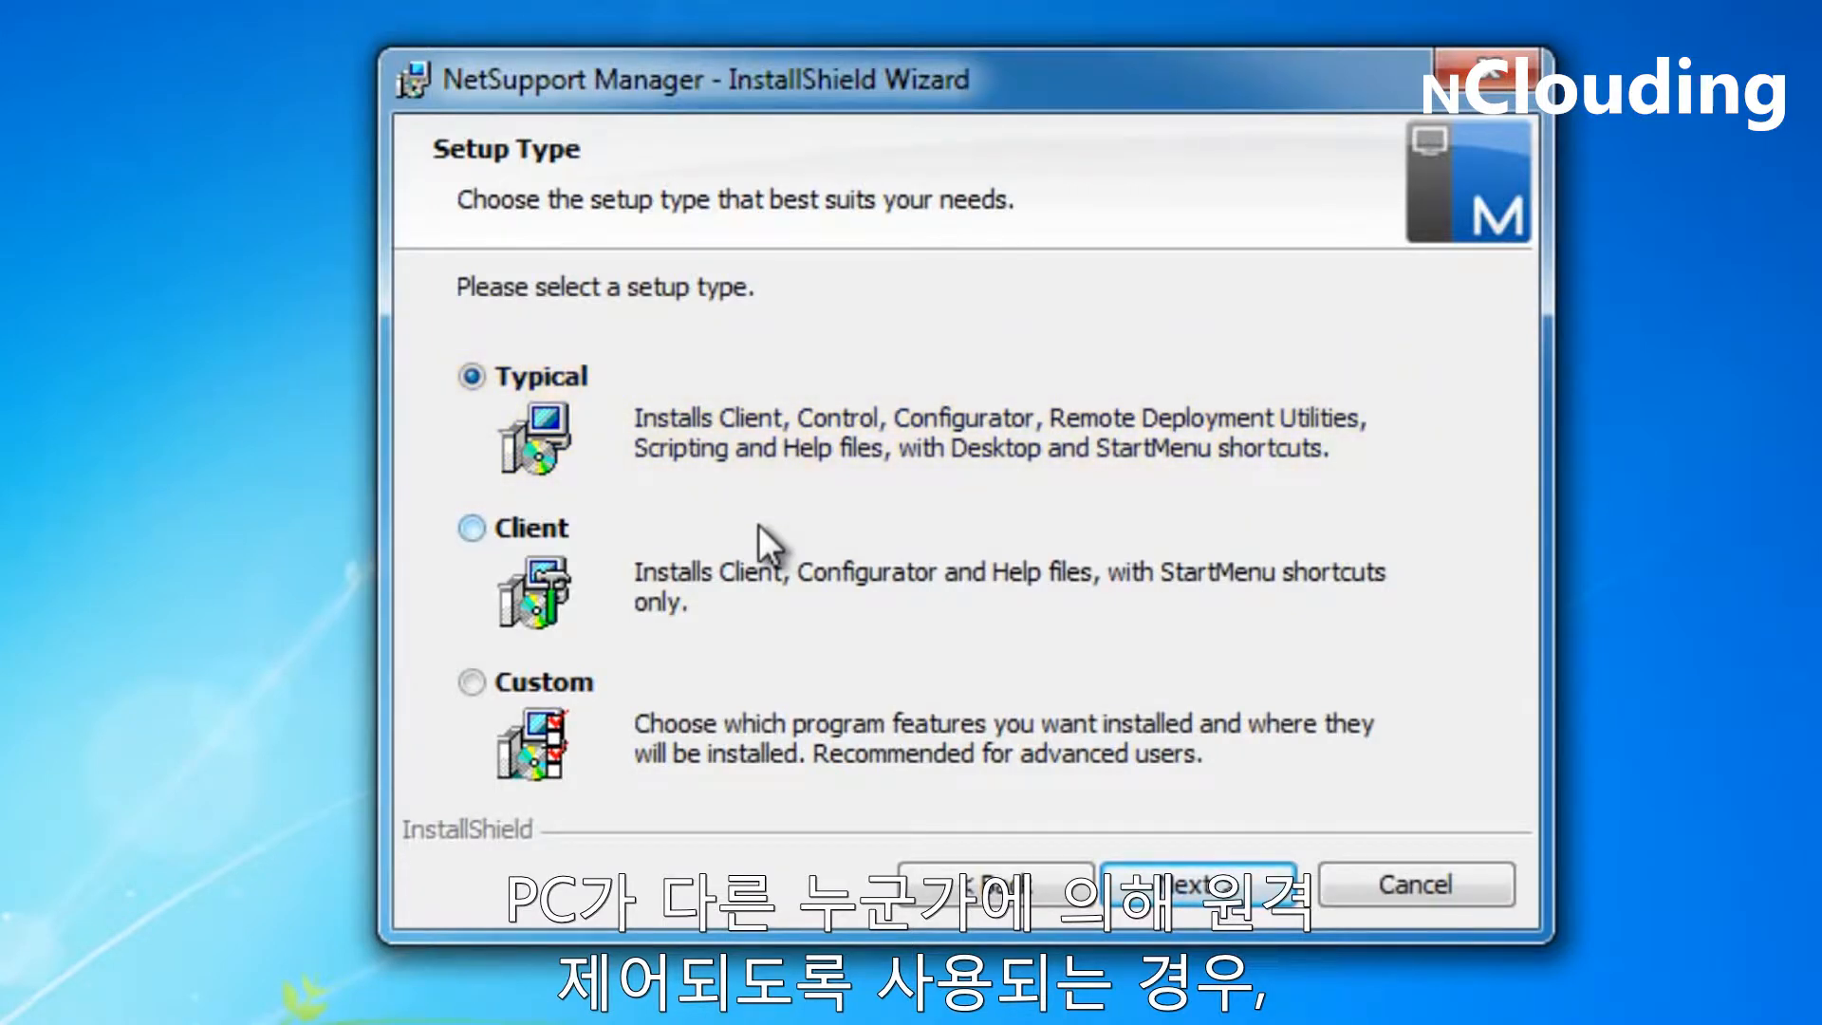
# Choose the Custom setup type for the installation and continue to the feature selection
pyautogui.click(479, 530)
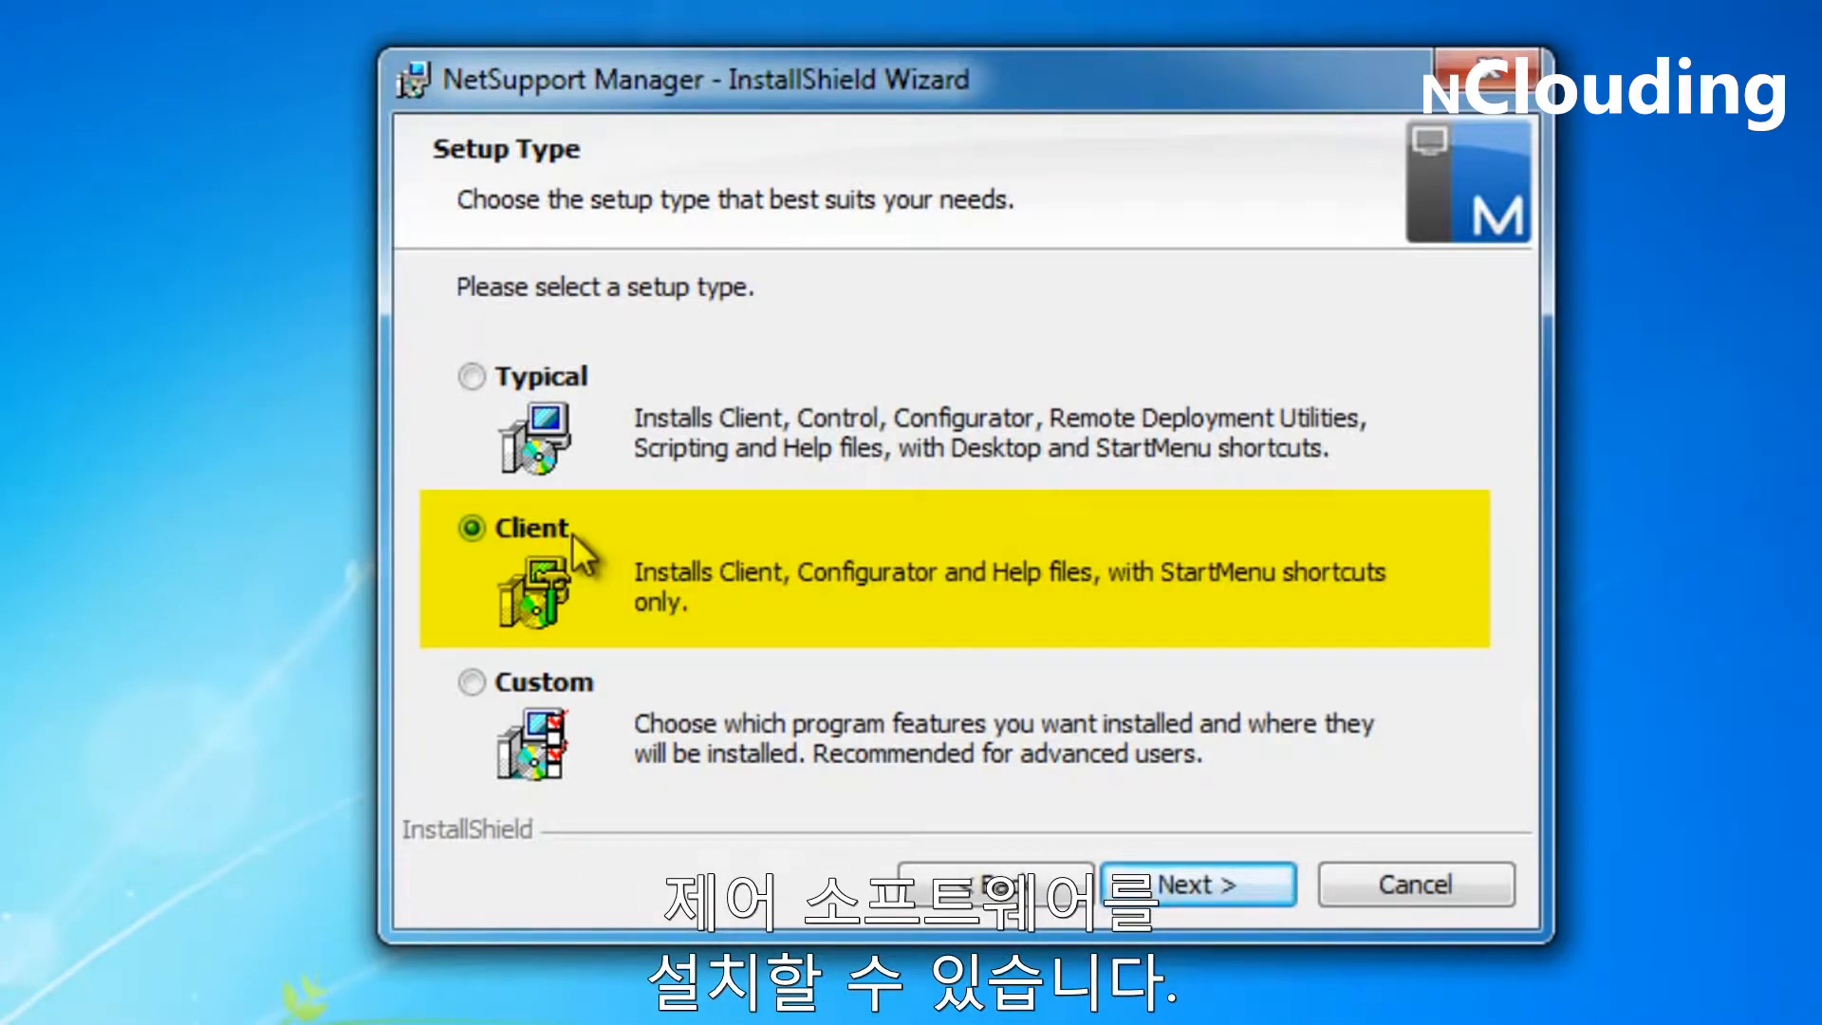
pyautogui.click(472, 681)
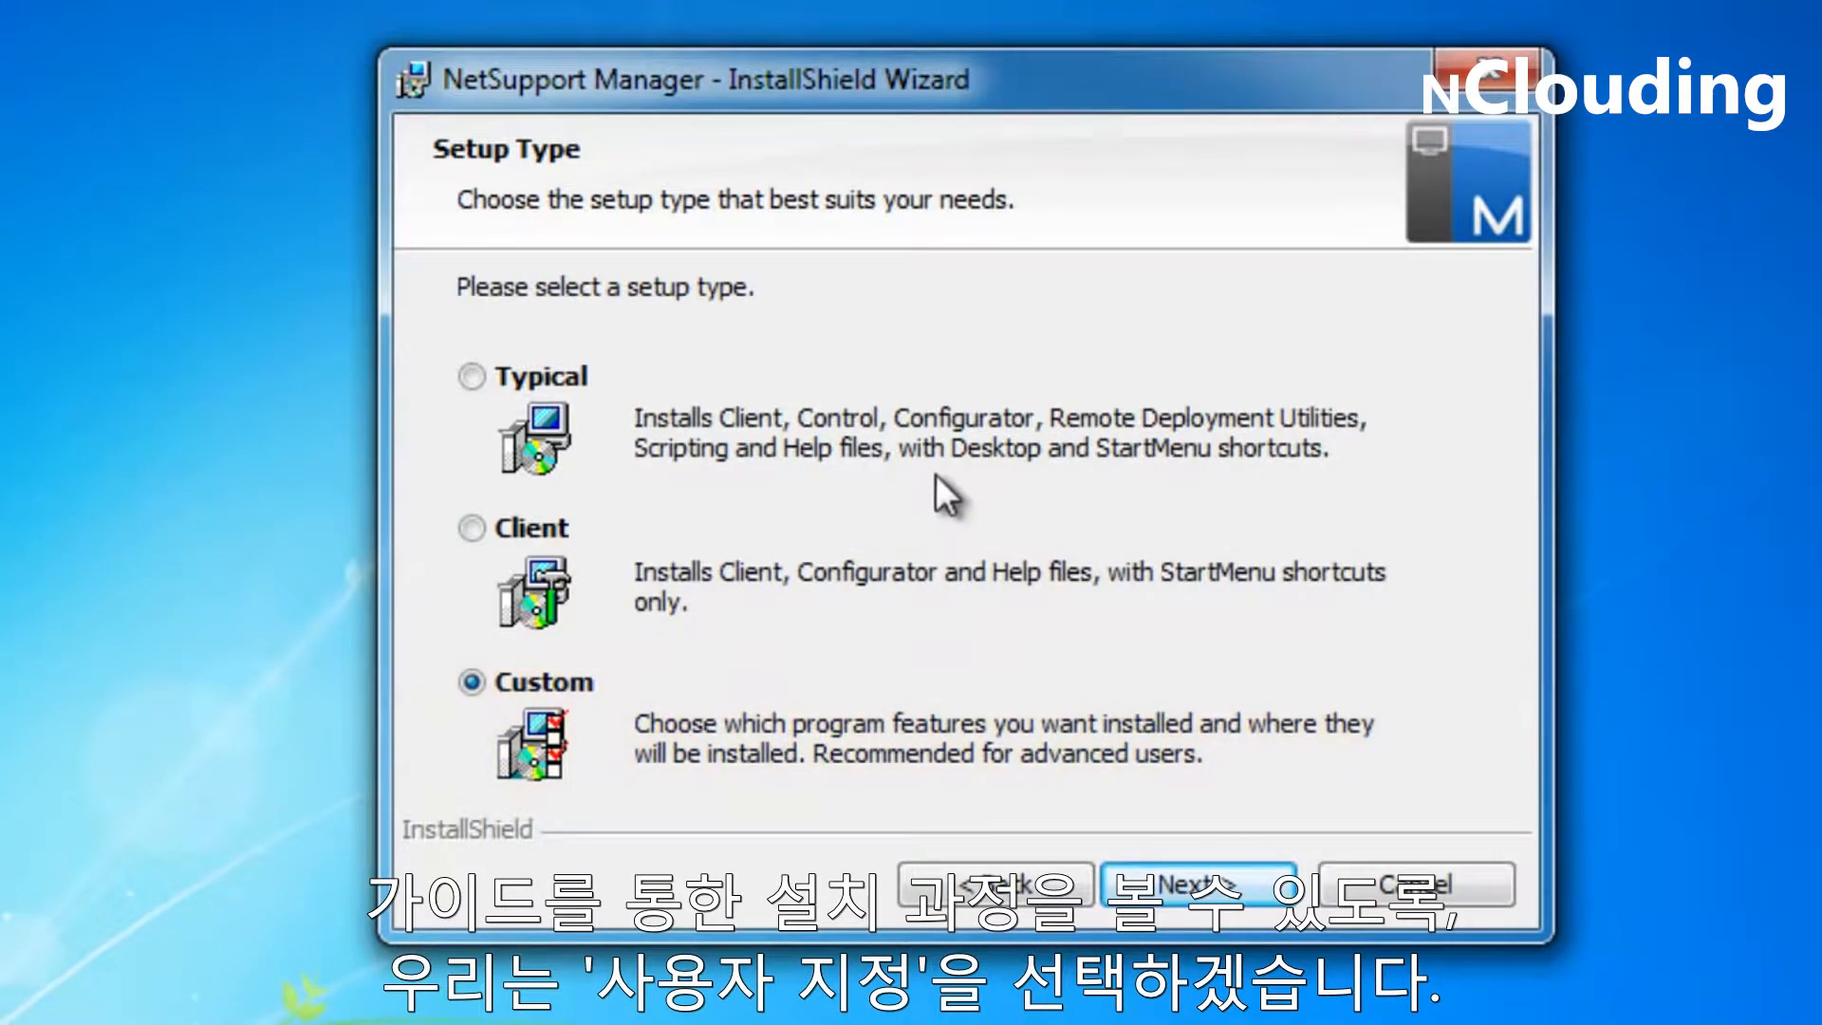
pyautogui.click(1179, 884)
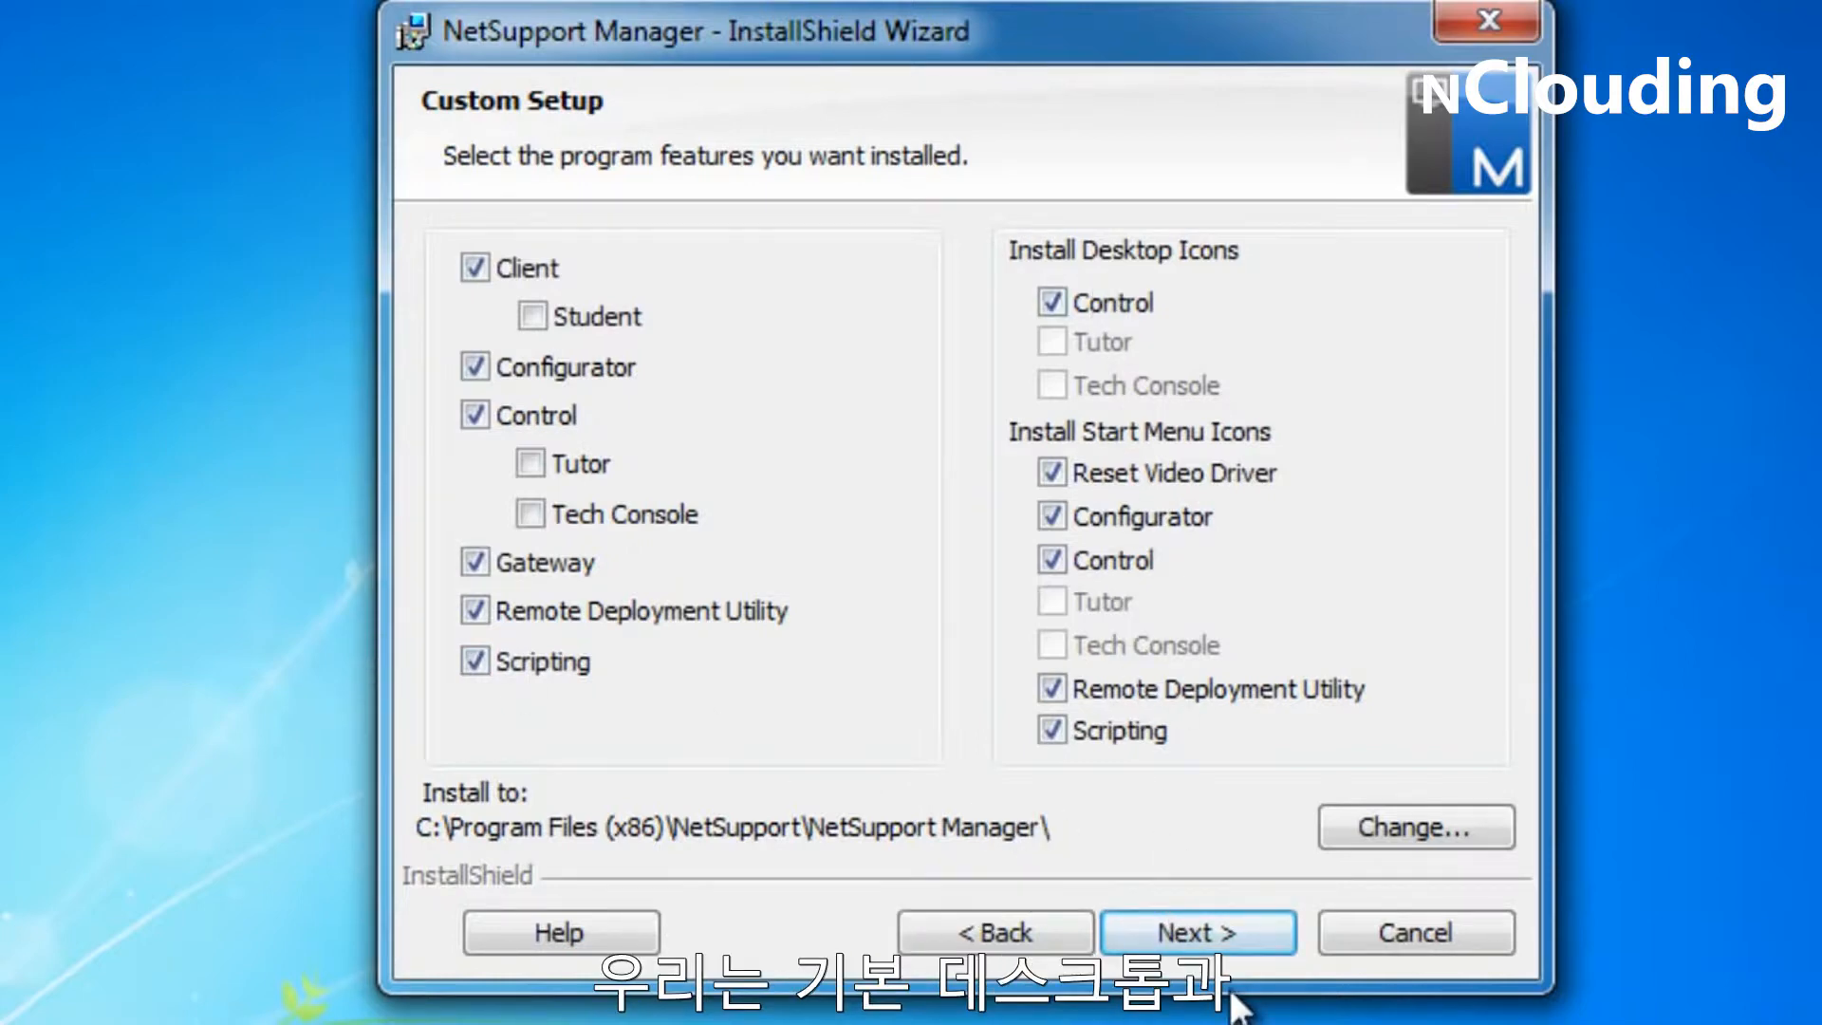
# Install NetSupport Manager with the preselected features, finish the wizard and dismiss the Gateway Configuration Utility without changes
pyautogui.click(1238, 935)
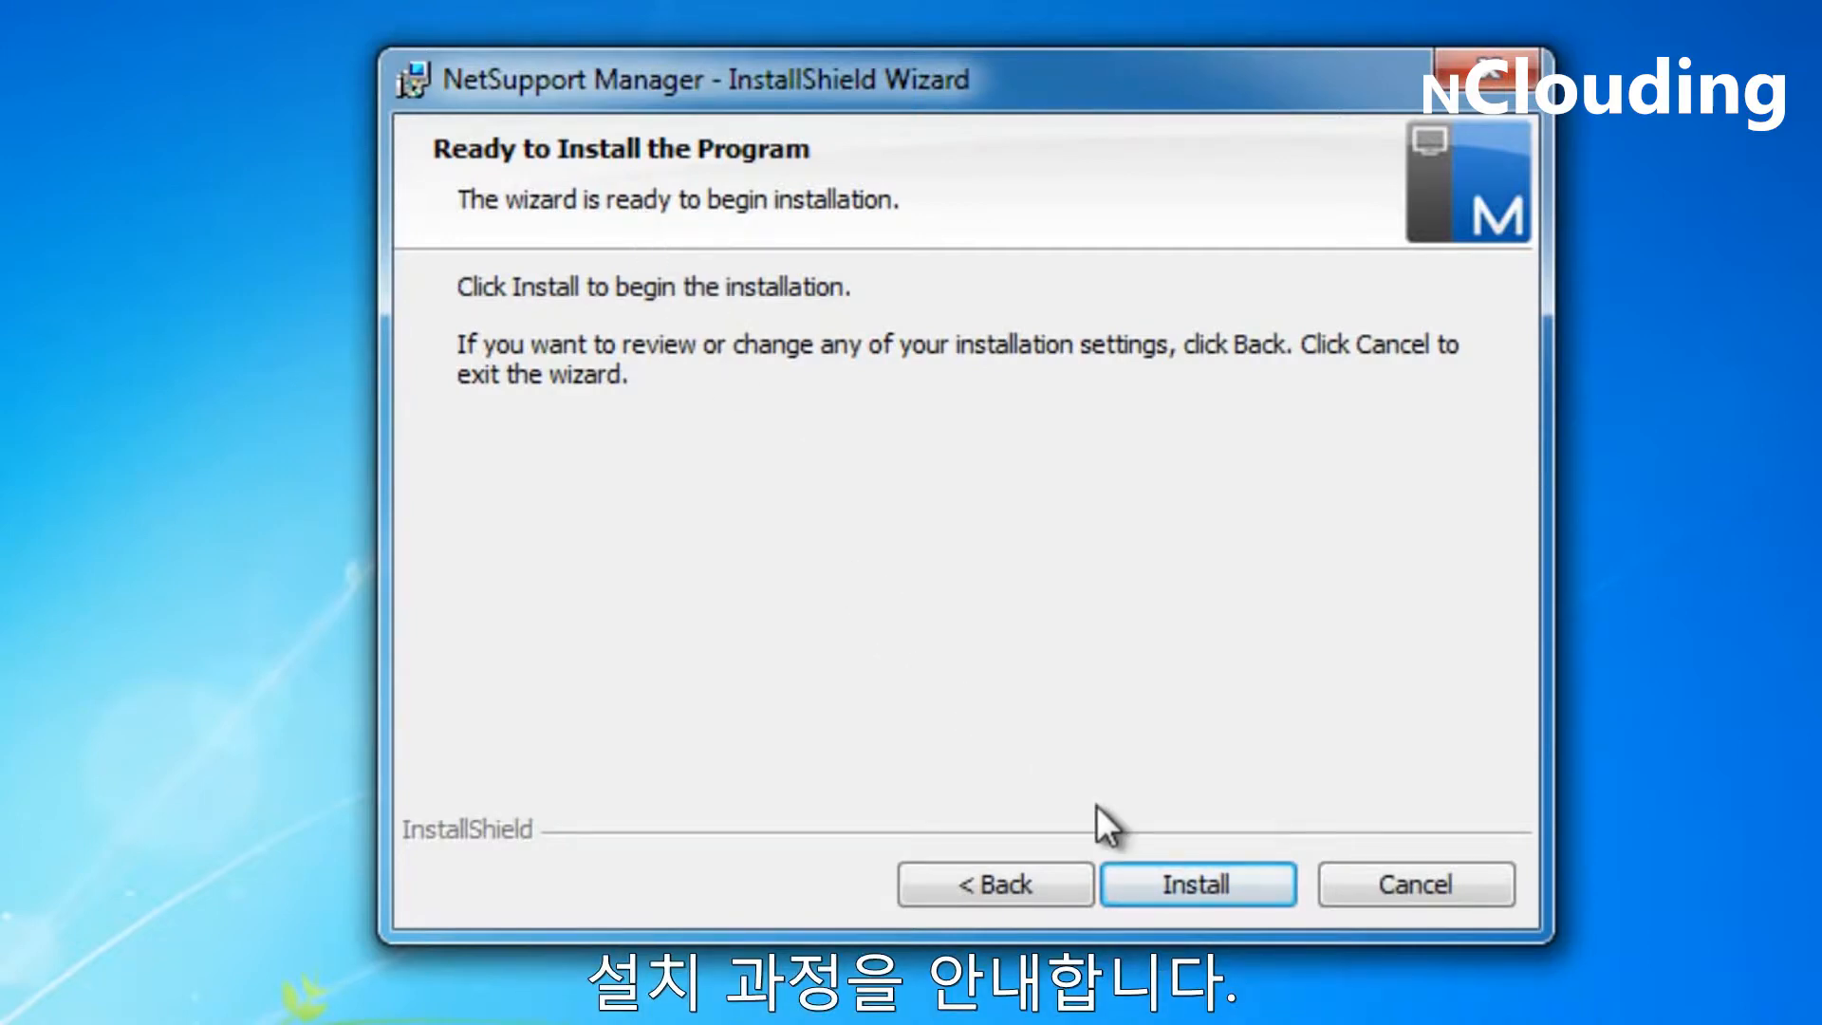
pyautogui.click(1186, 892)
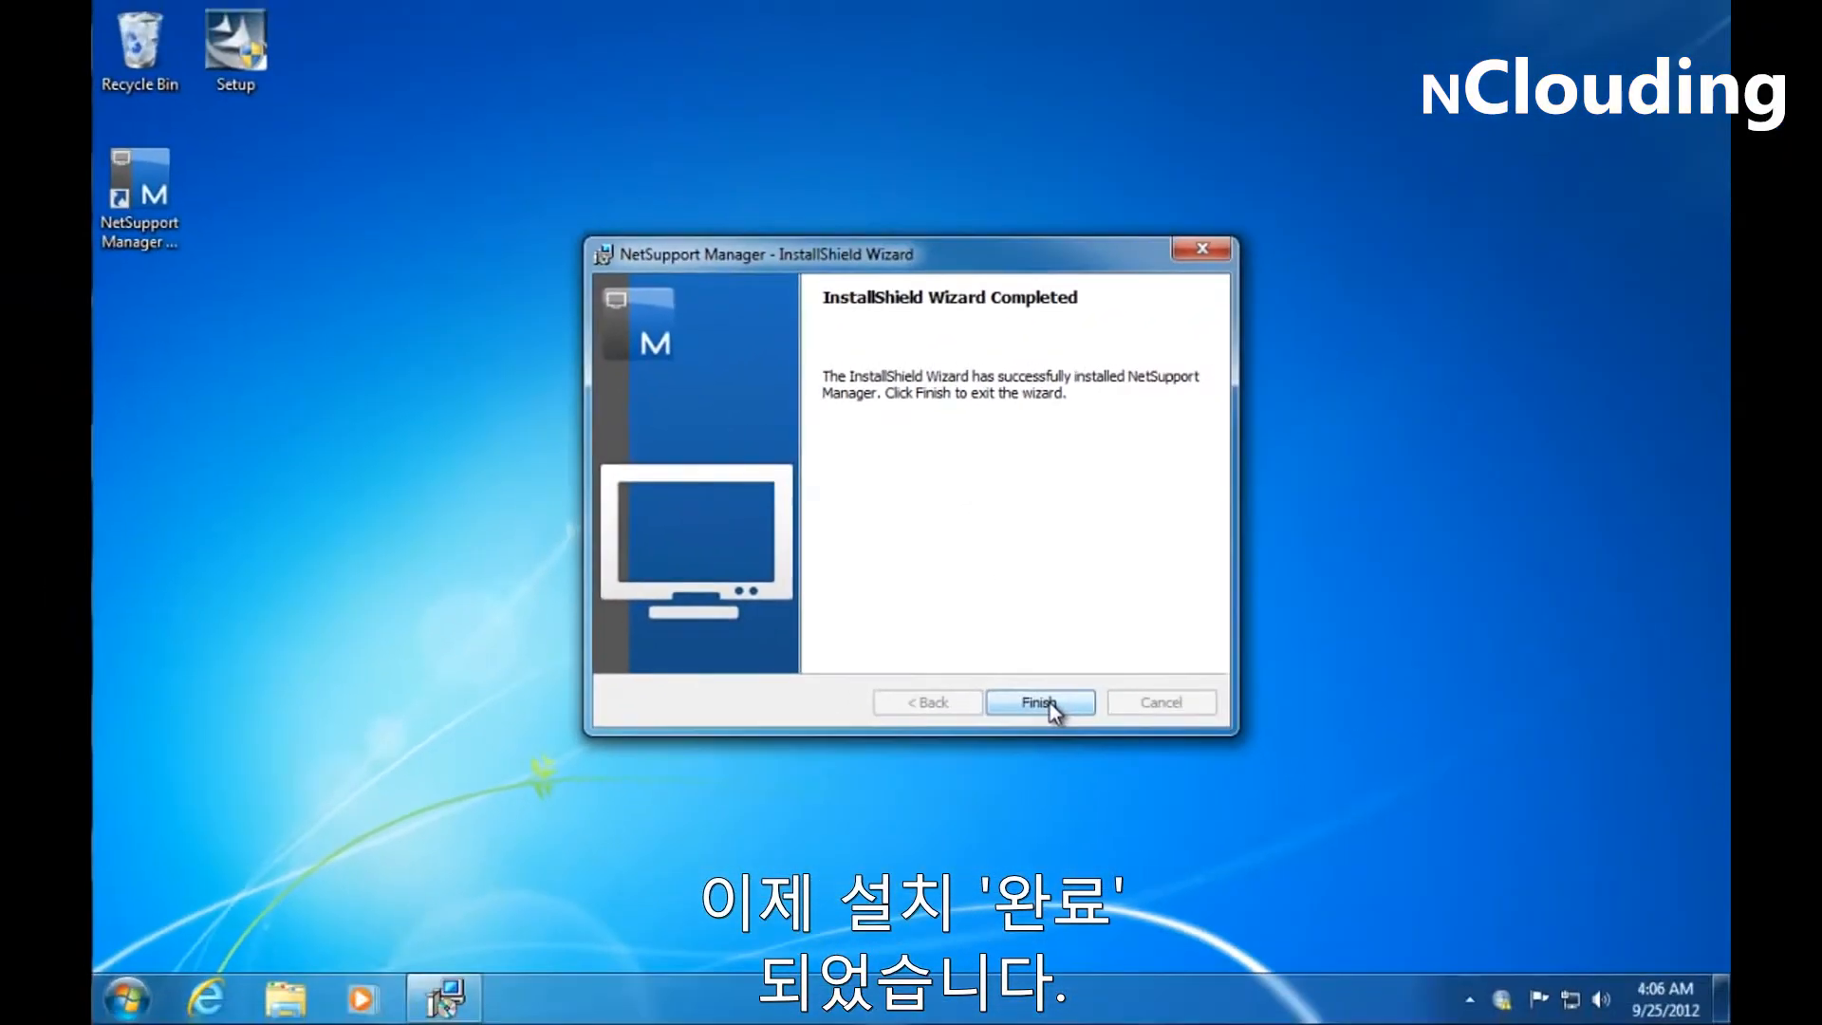
pyautogui.click(1209, 884)
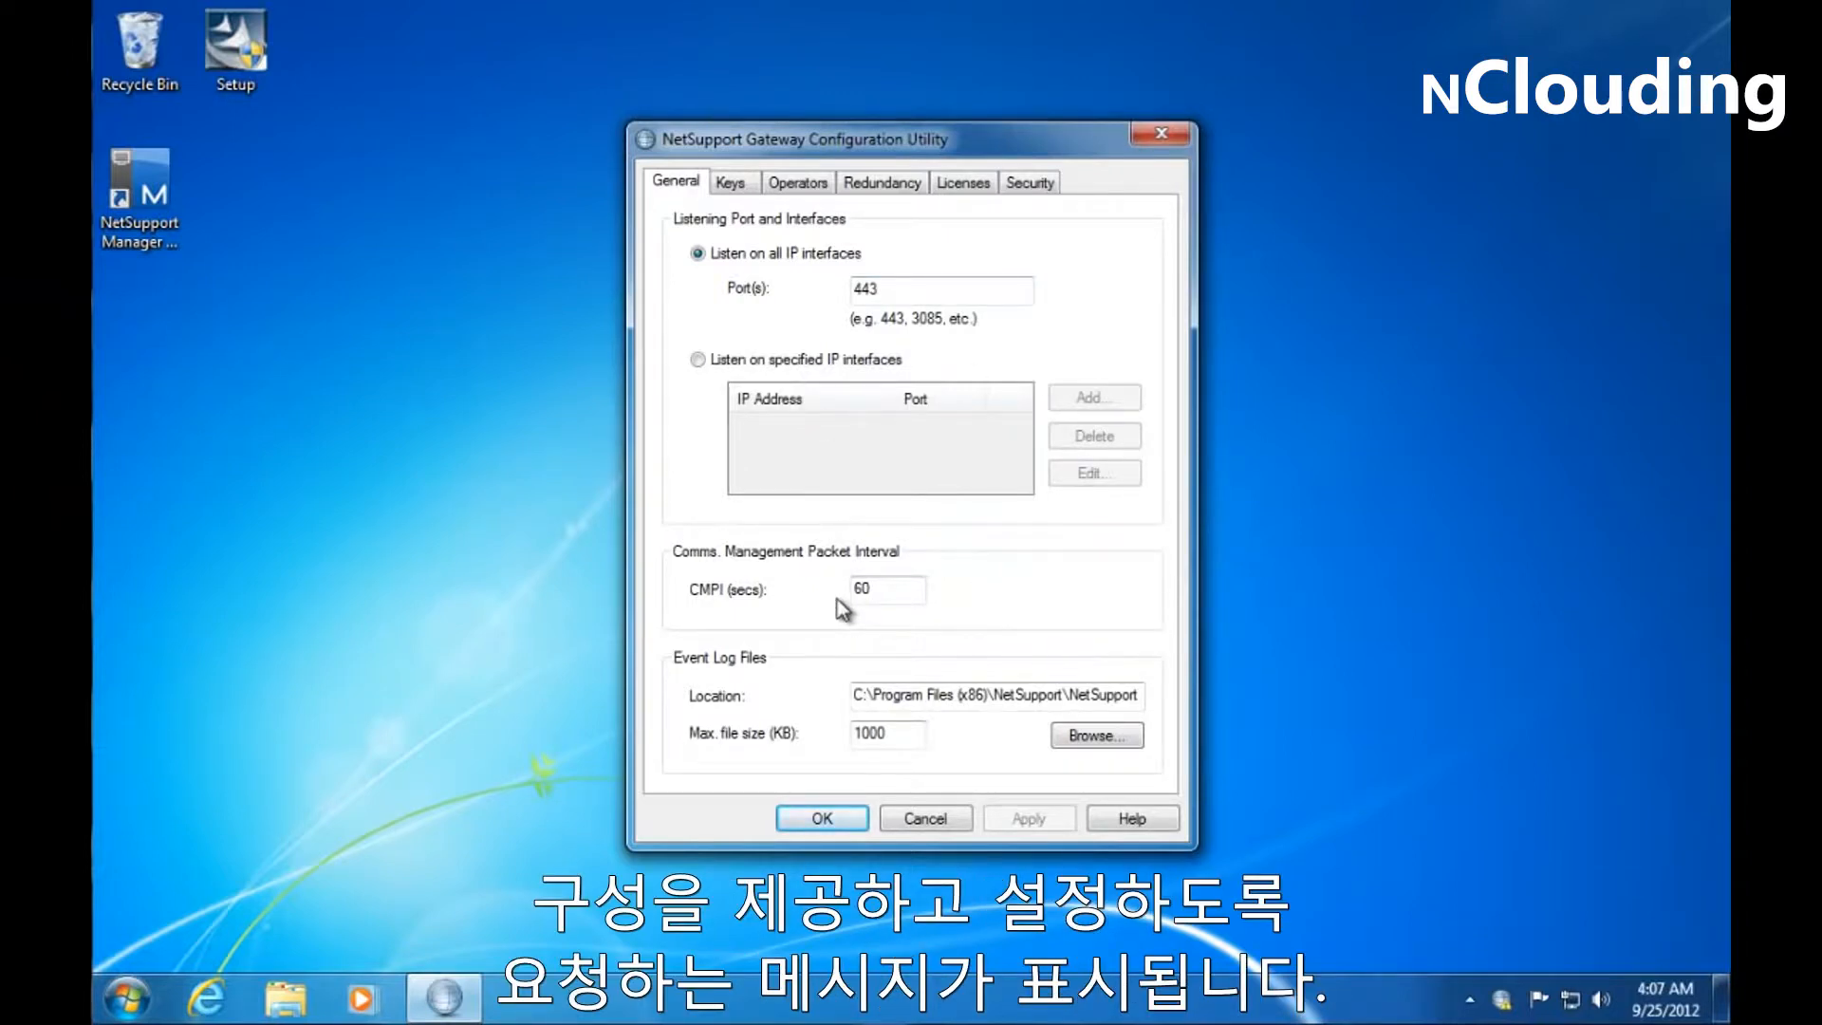
pyautogui.click(919, 822)
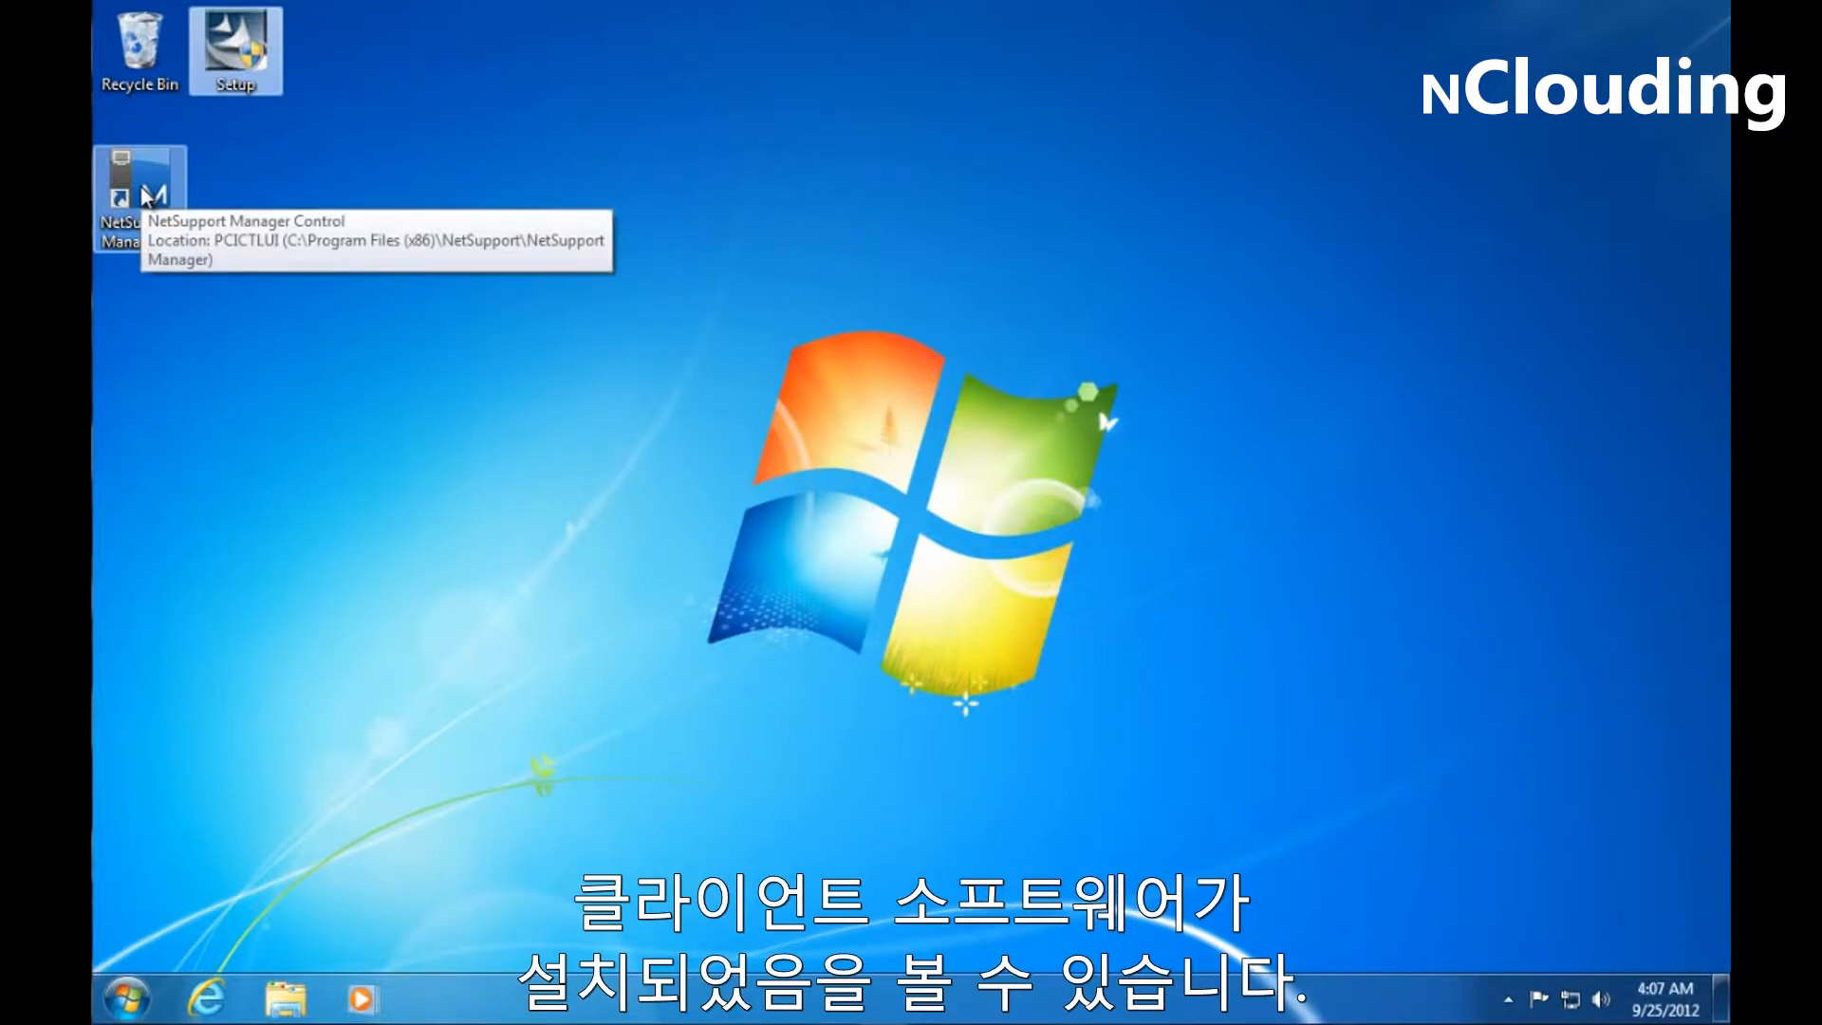
# Launch NetSupport Manager Deploy from the installed programs and allow it to make changes to the computer
pyautogui.click(127, 999)
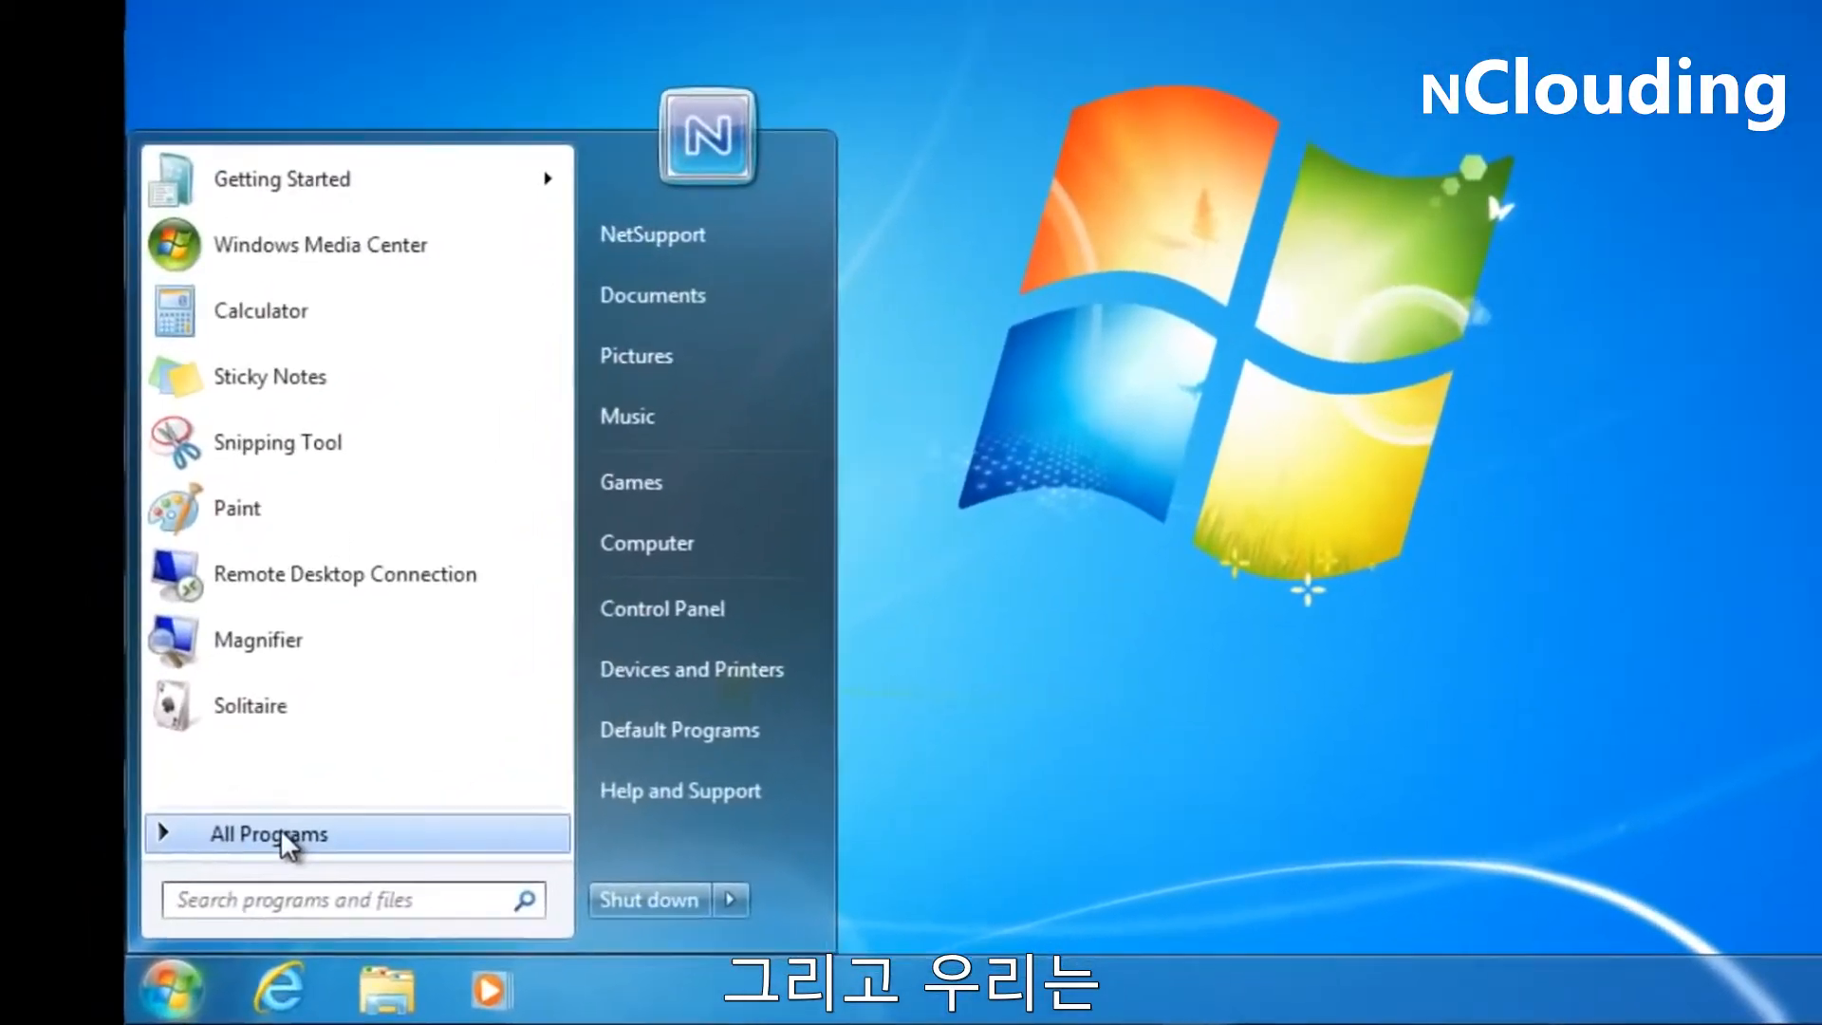
pyautogui.click(282, 834)
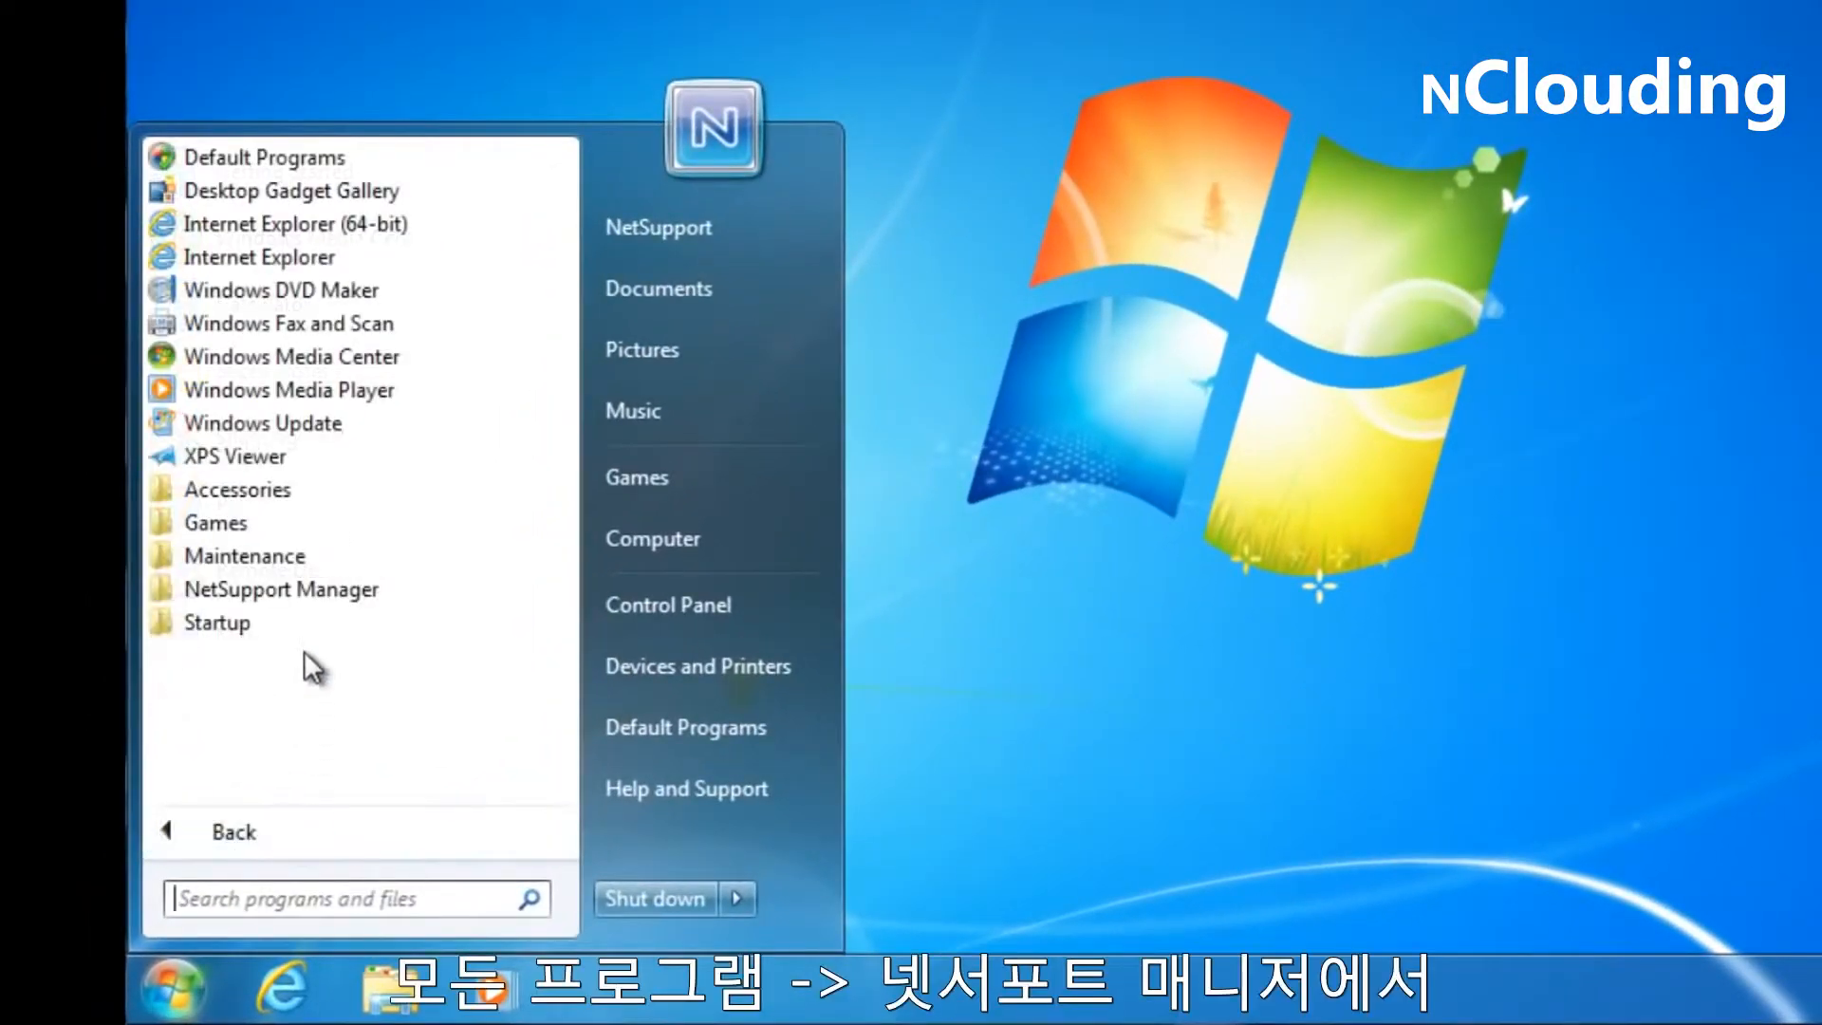
pyautogui.click(294, 590)
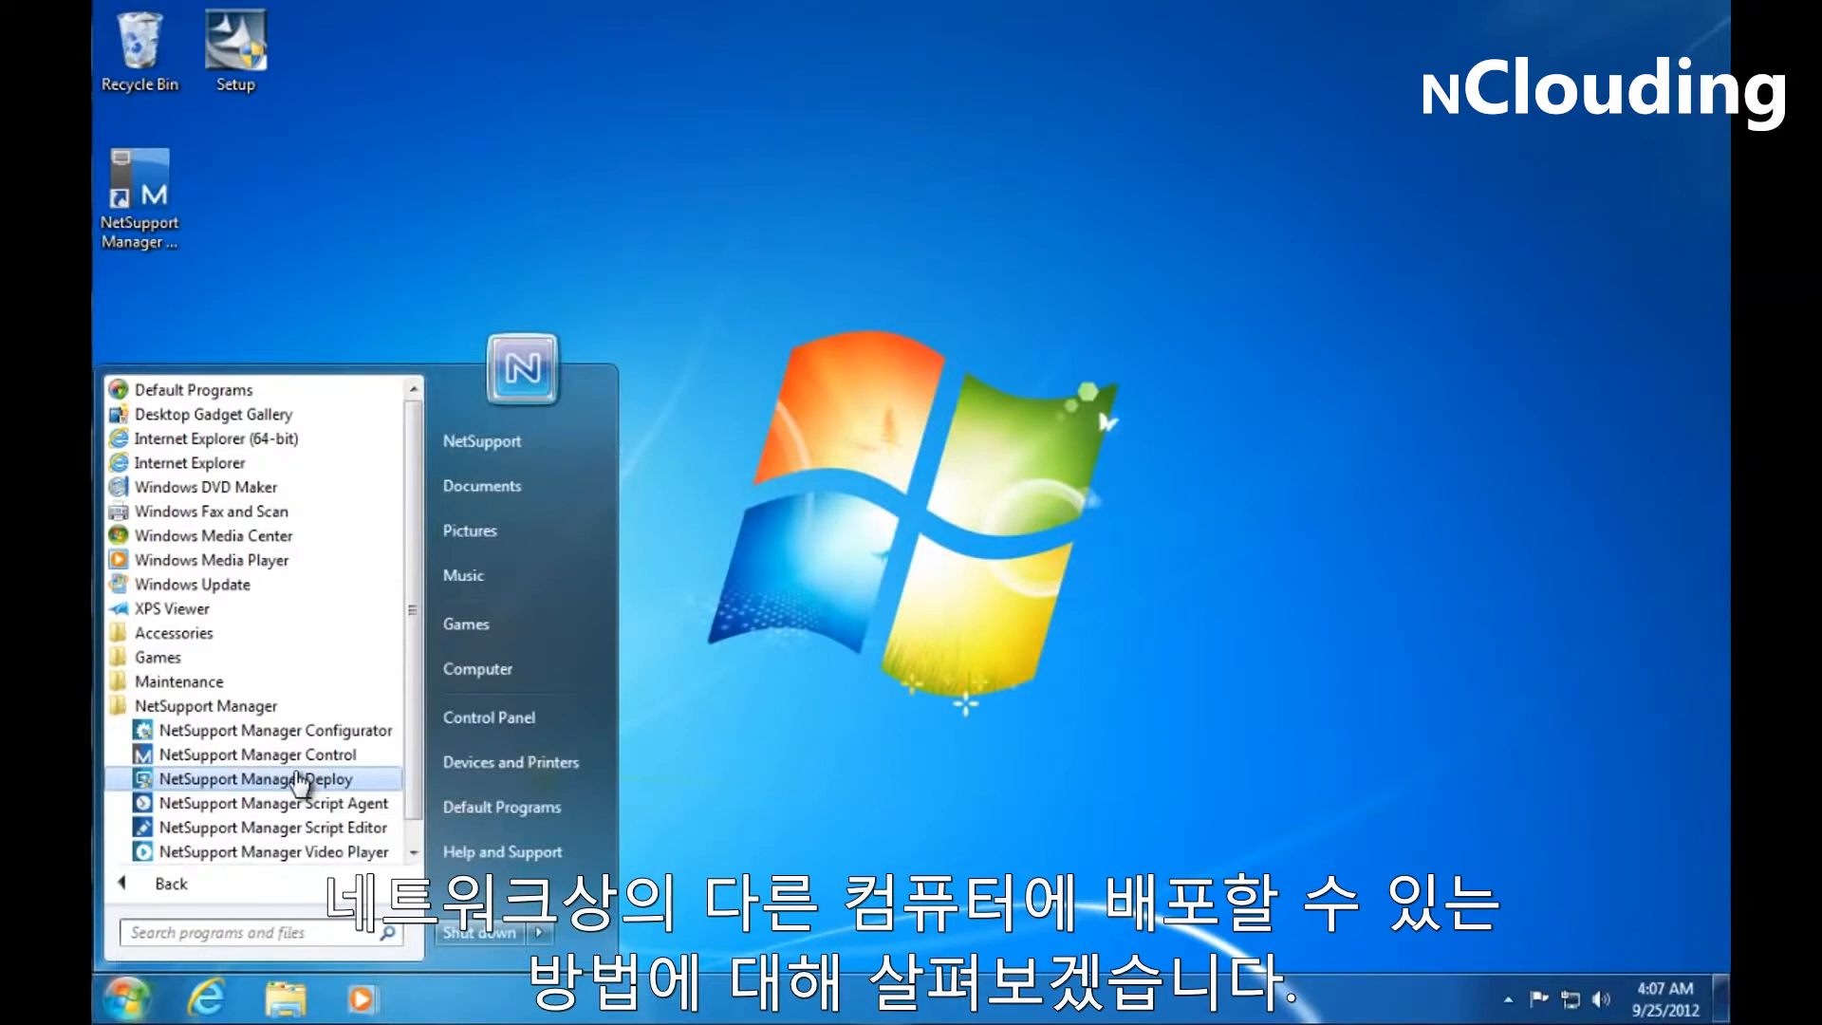
pyautogui.click(299, 778)
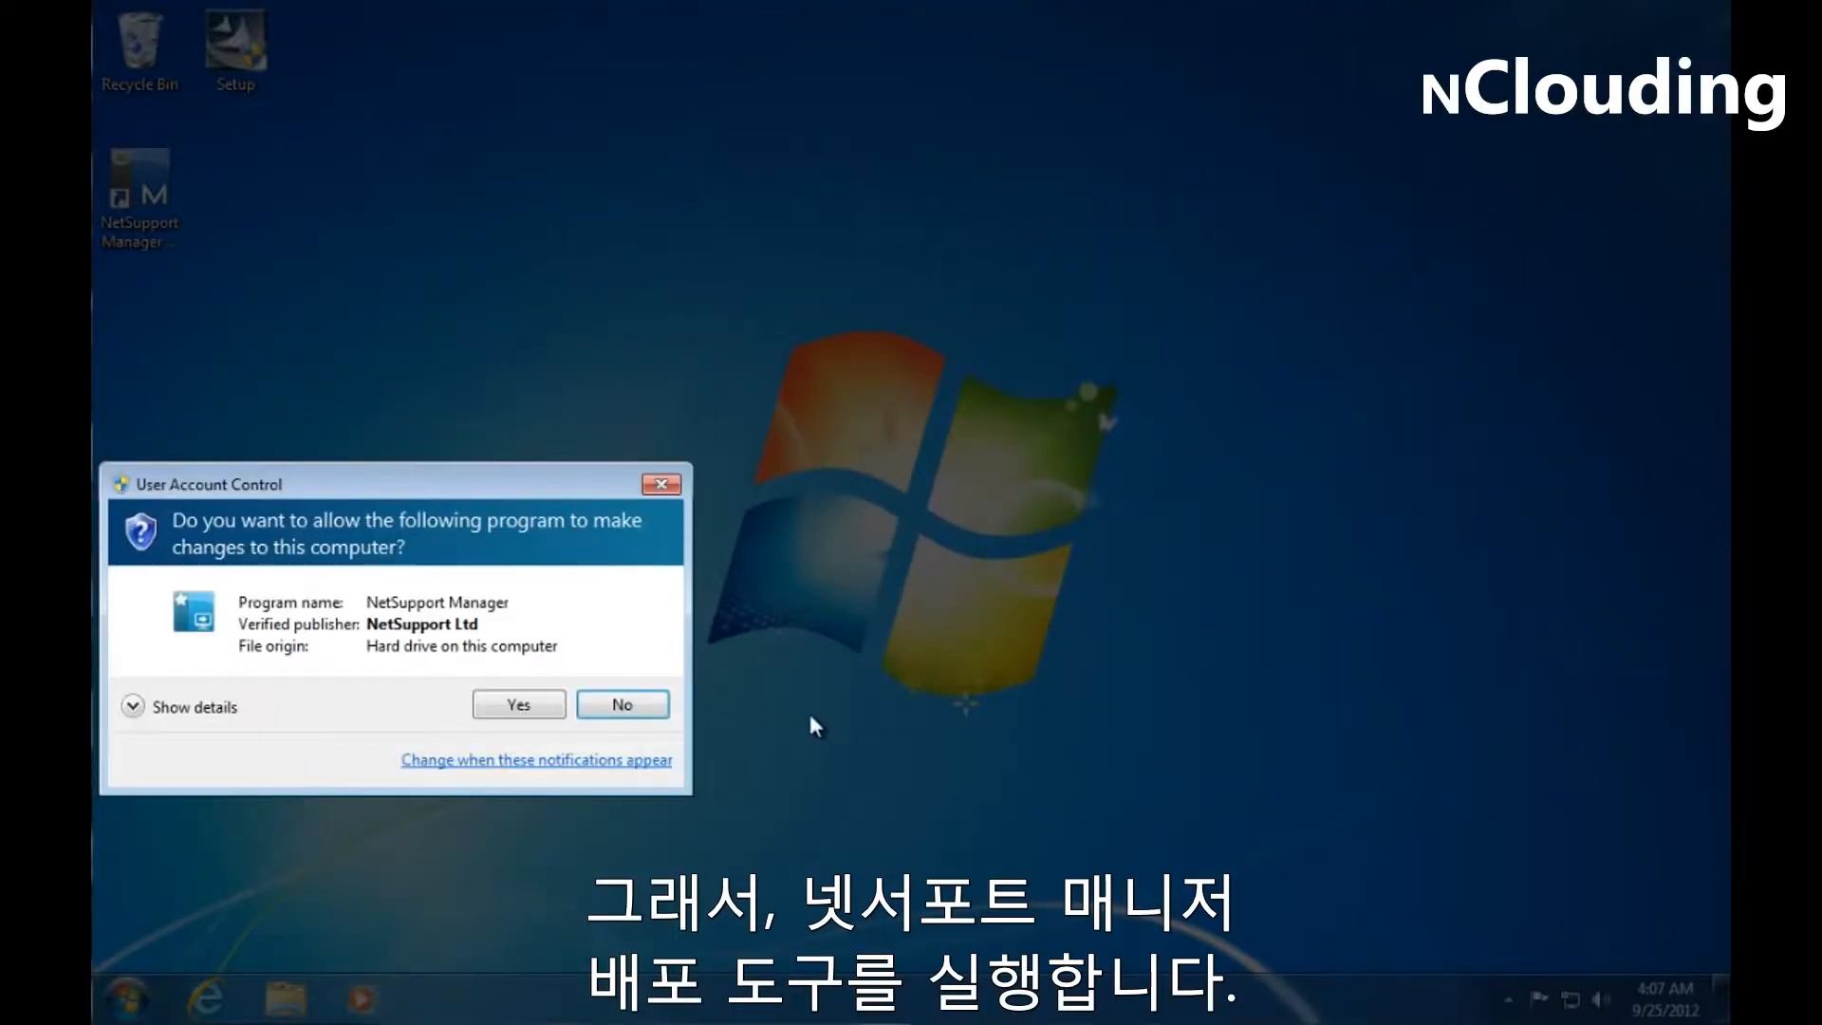
pyautogui.click(487, 707)
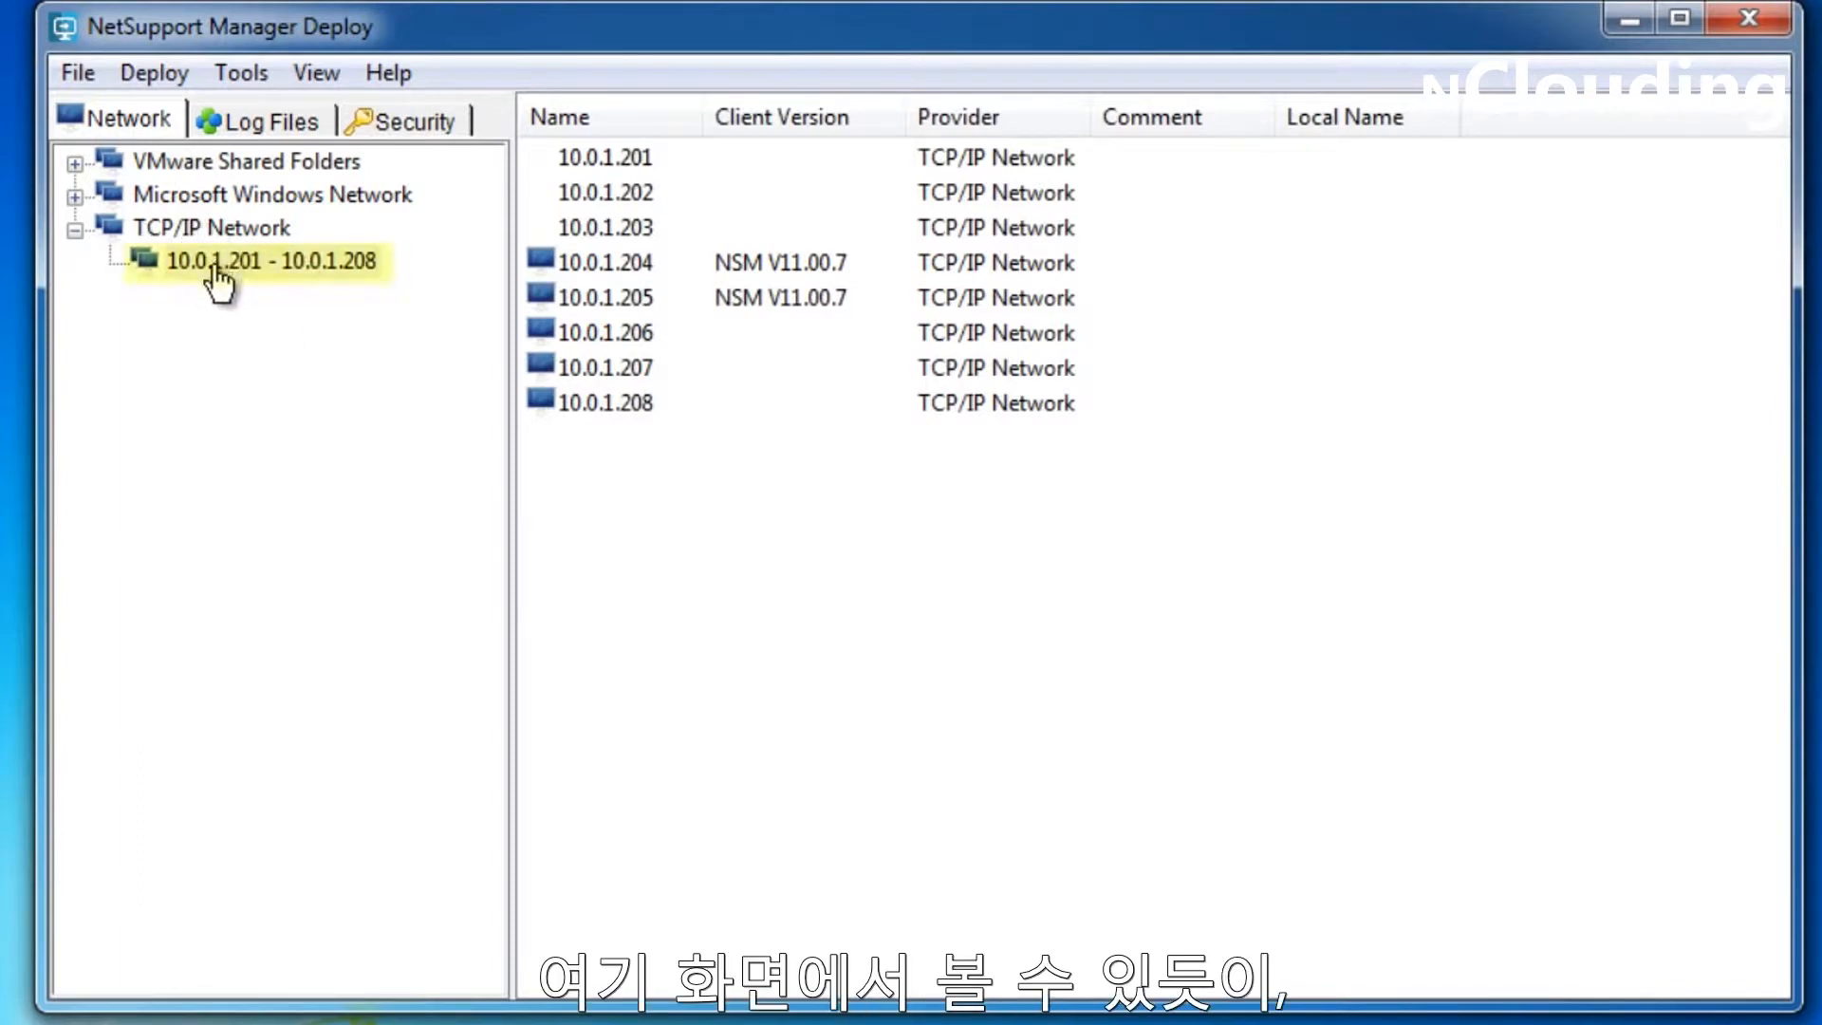
# Show the TCP/IP range 10.0.1.201 - 10.0.1.208 and select the computers 10.0.1.204 through 10.0.1.208
pyautogui.click(241, 71)
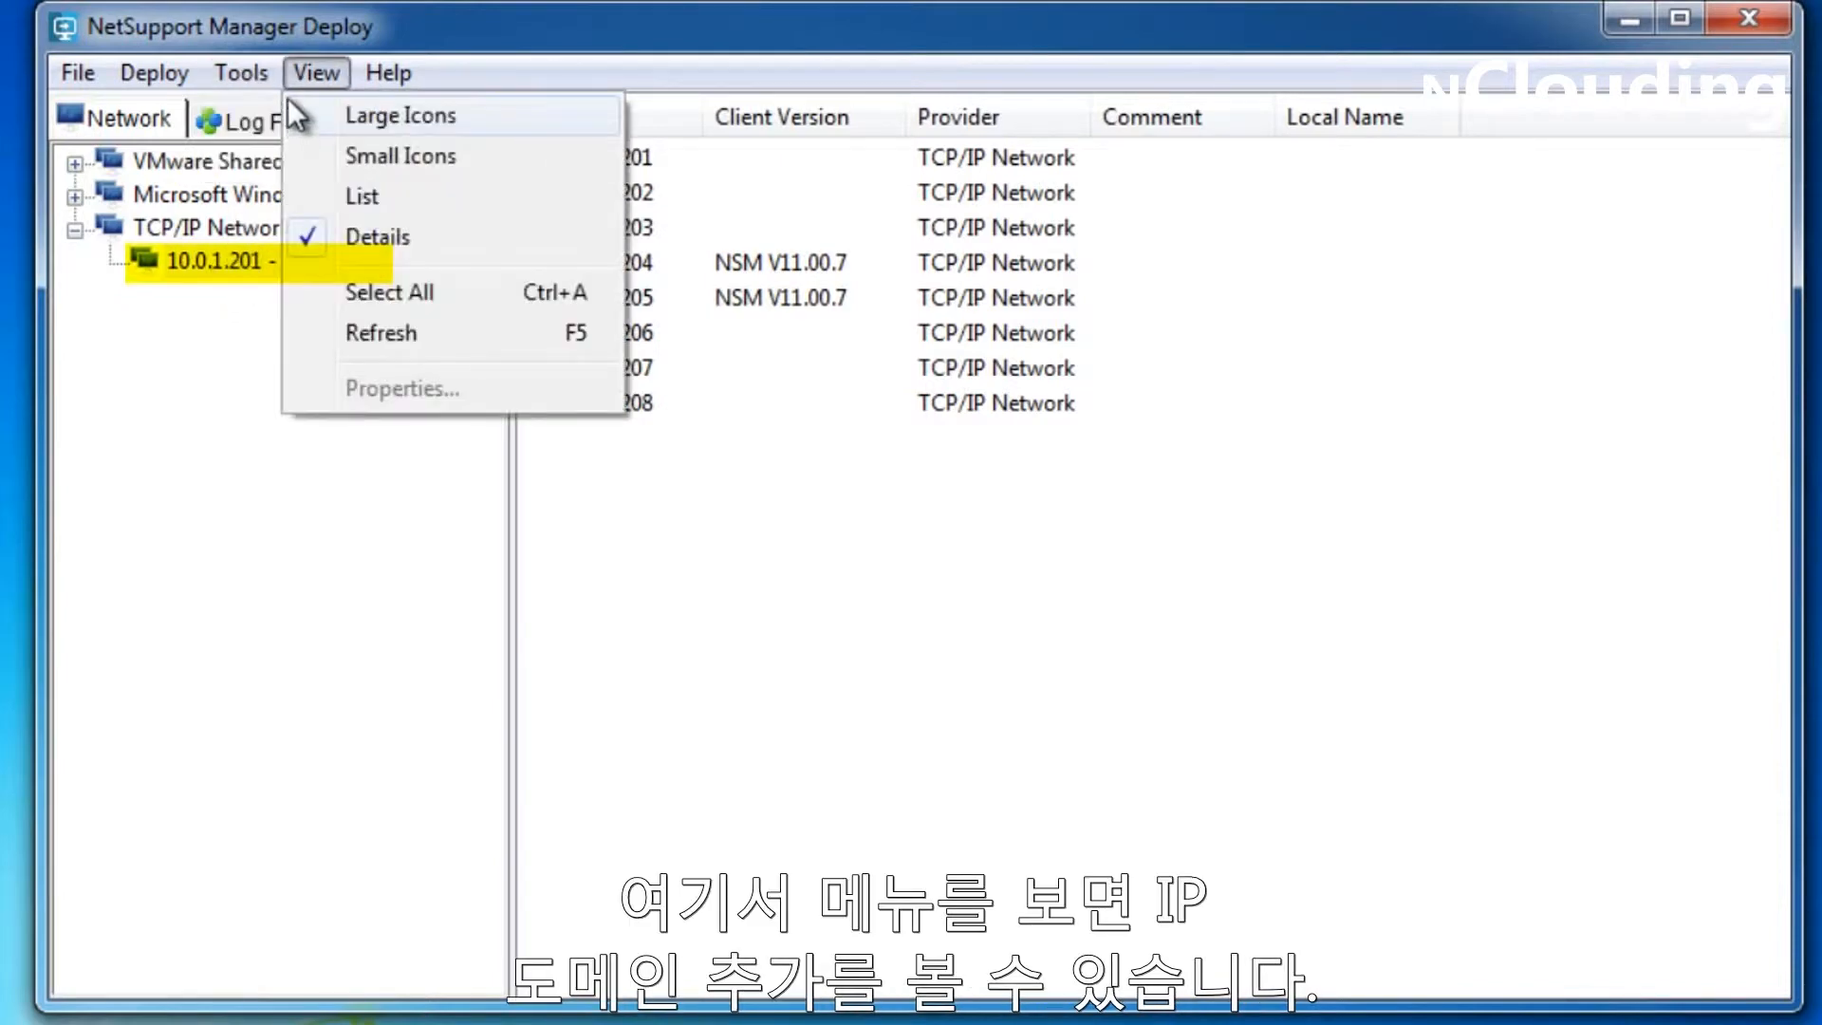
pyautogui.click(210, 279)
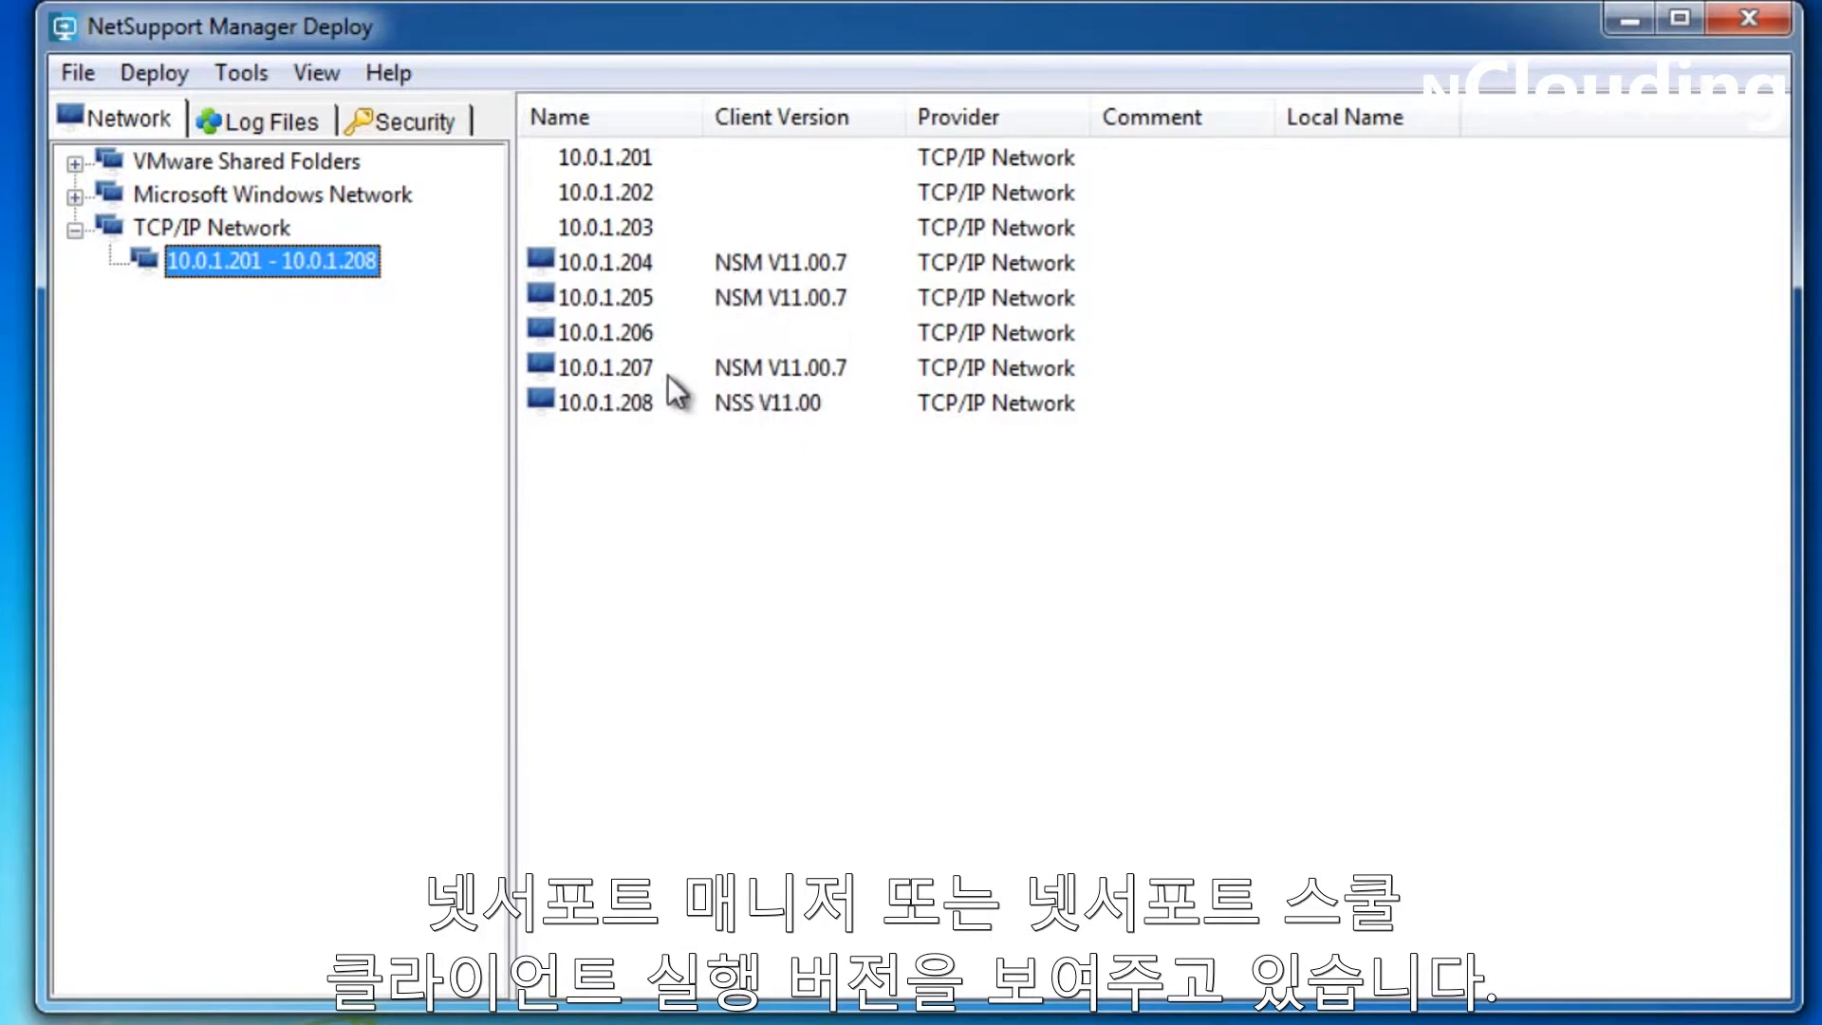
pyautogui.click(624, 406)
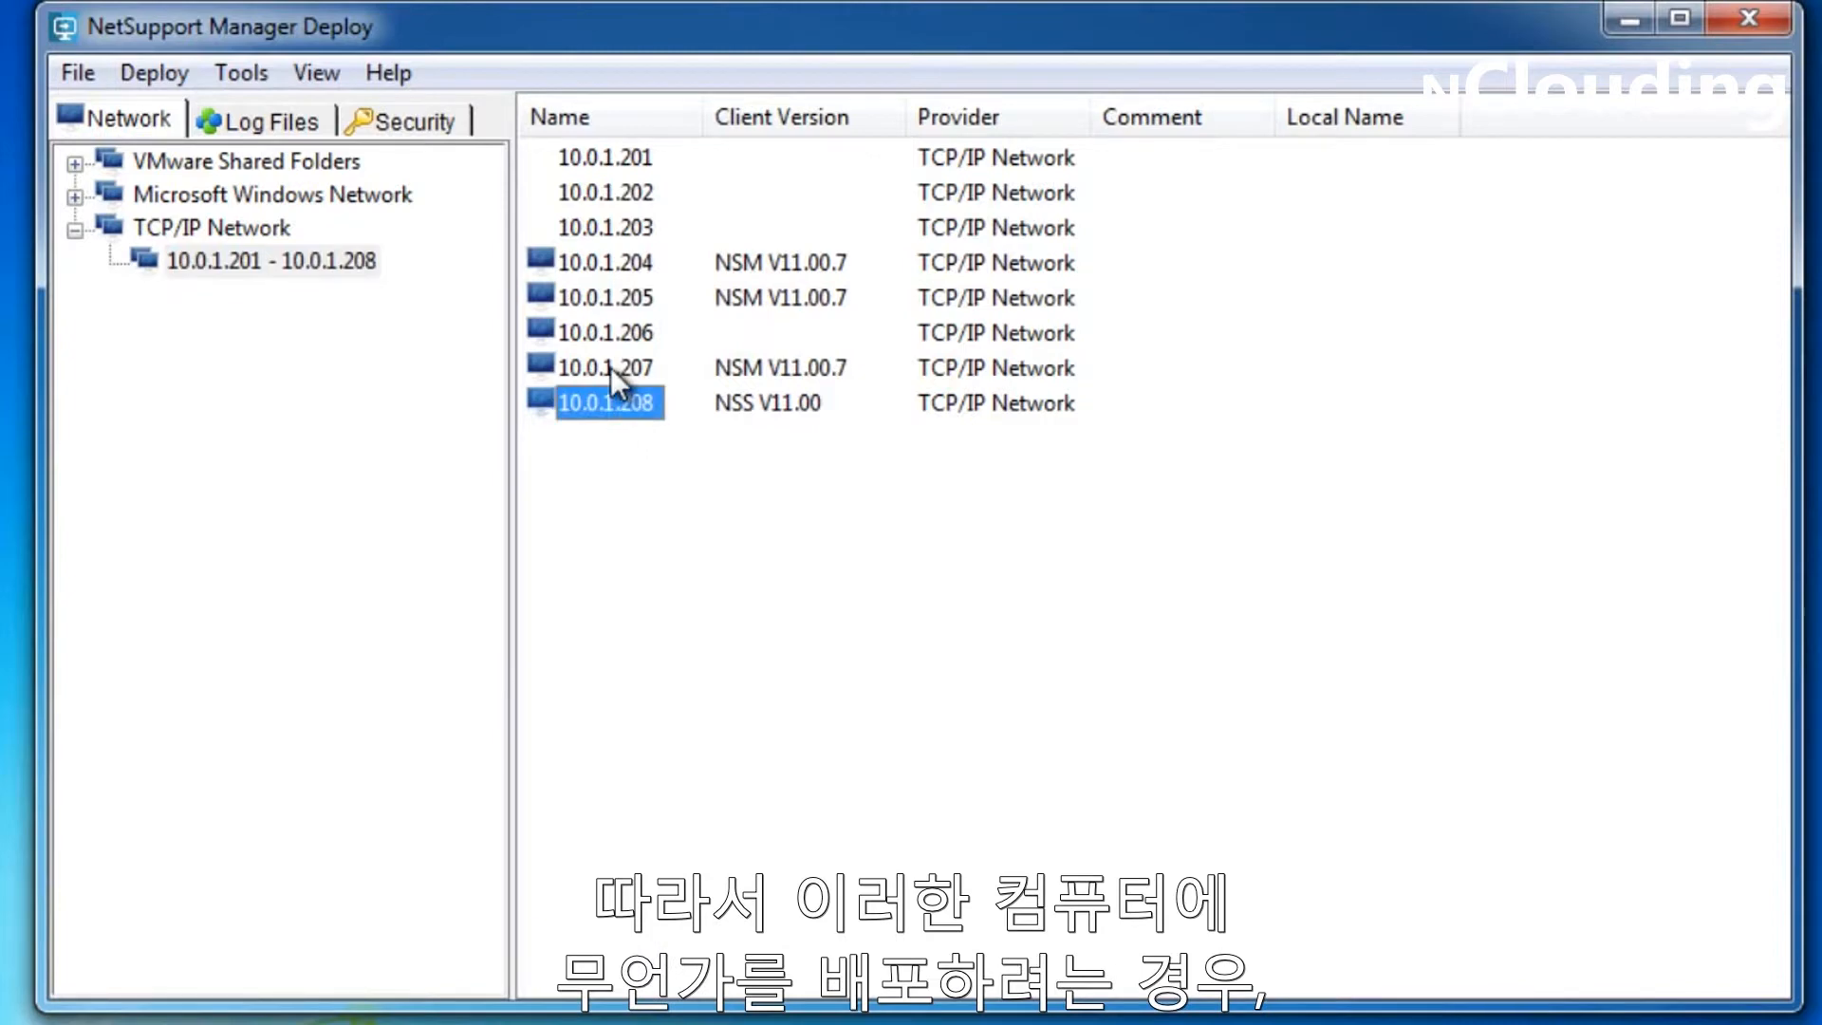
pyautogui.keyDown('ctrl'); pyautogui.click(611, 367); pyautogui.keyUp('ctrl')
pyautogui.keyDown('ctrl'); pyautogui.click(599, 332); pyautogui.keyUp('ctrl')
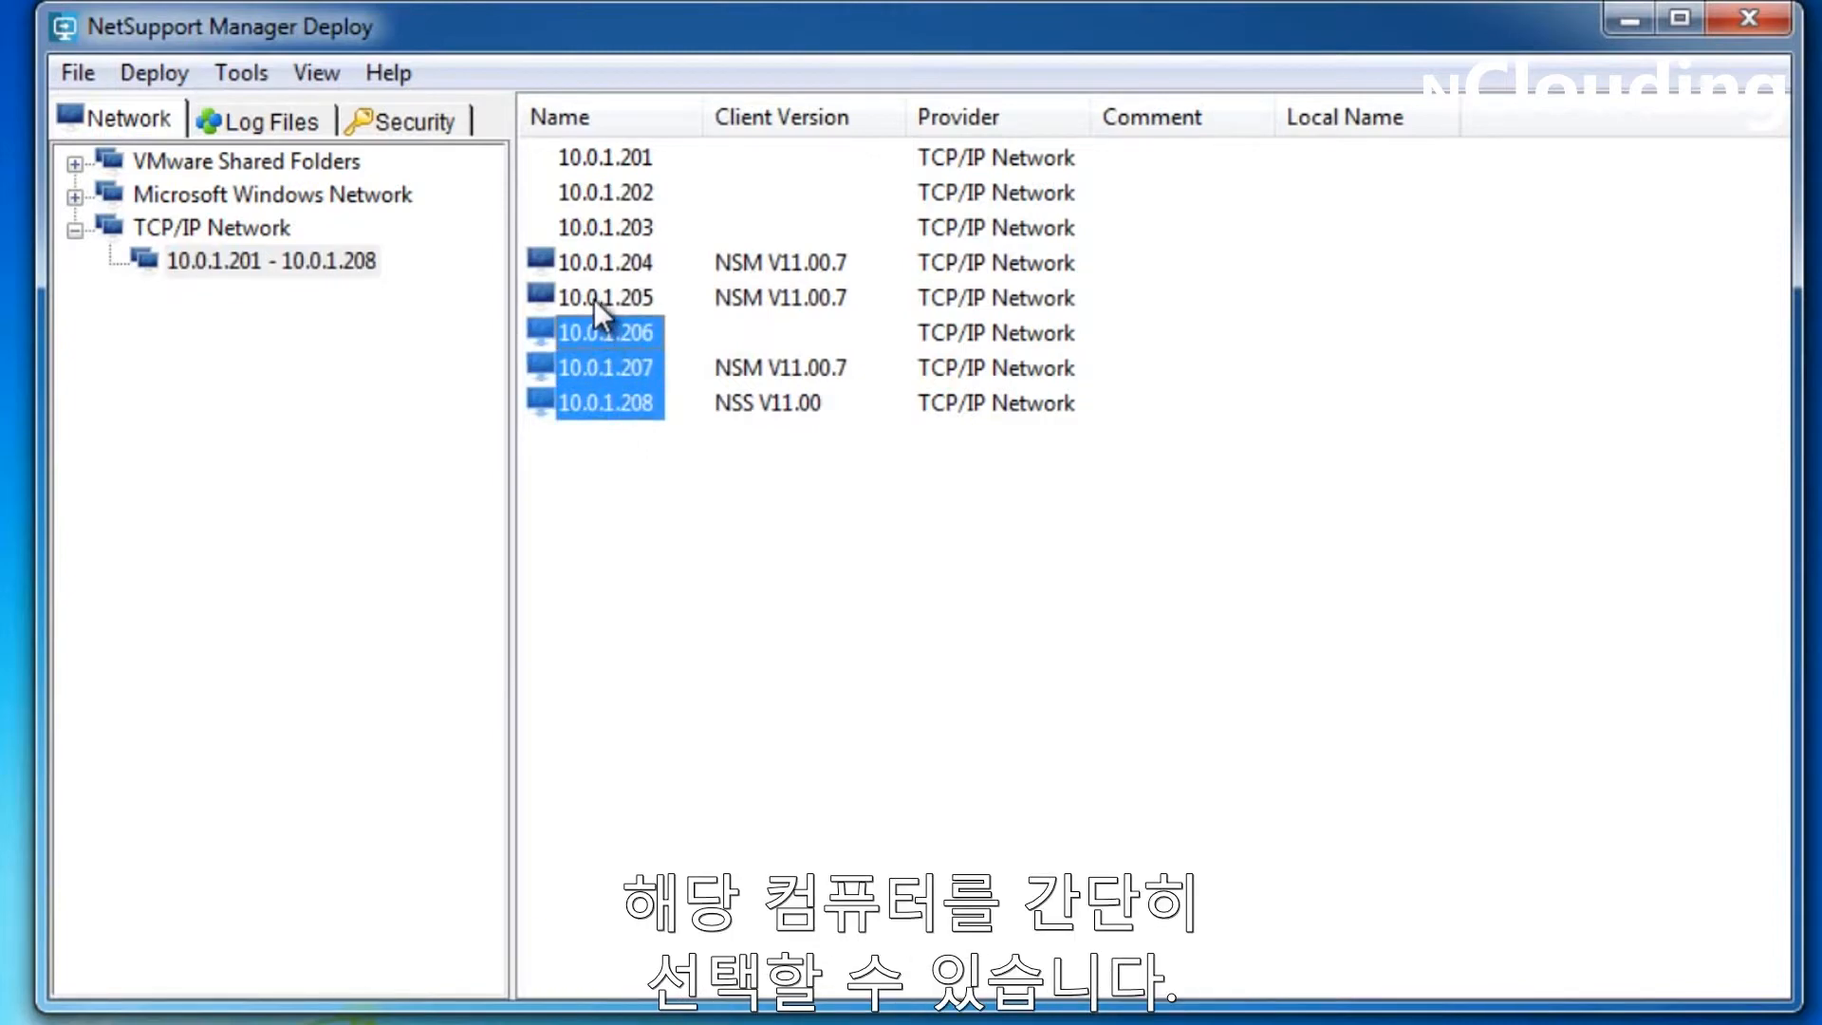
pyautogui.keyDown('ctrl'); pyautogui.click(595, 299); pyautogui.keyUp('ctrl')
pyautogui.keyDown('ctrl'); pyautogui.click(586, 262); pyautogui.keyUp('ctrl')
# Prepare a NetSupport Manager Package deployment for the selected computers, review its summary and open the install properties
pyautogui.rightClick(585, 262)
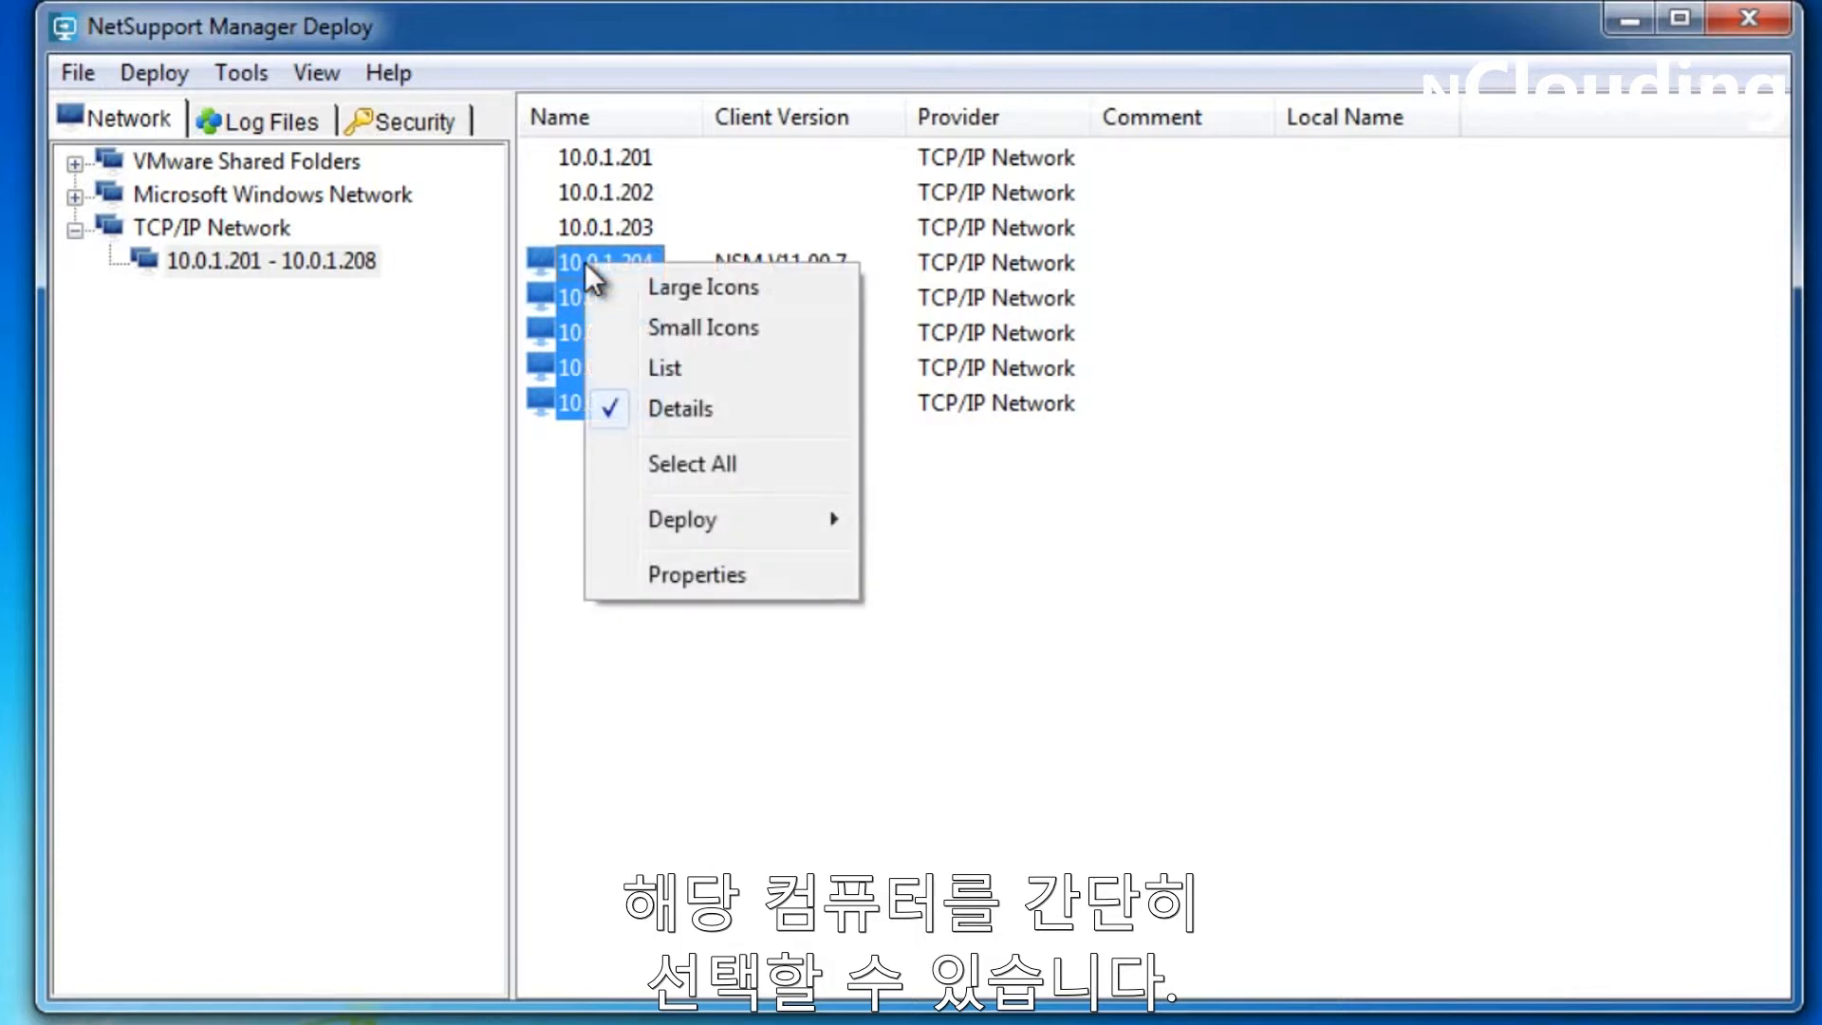
pyautogui.moveTo(683, 517)
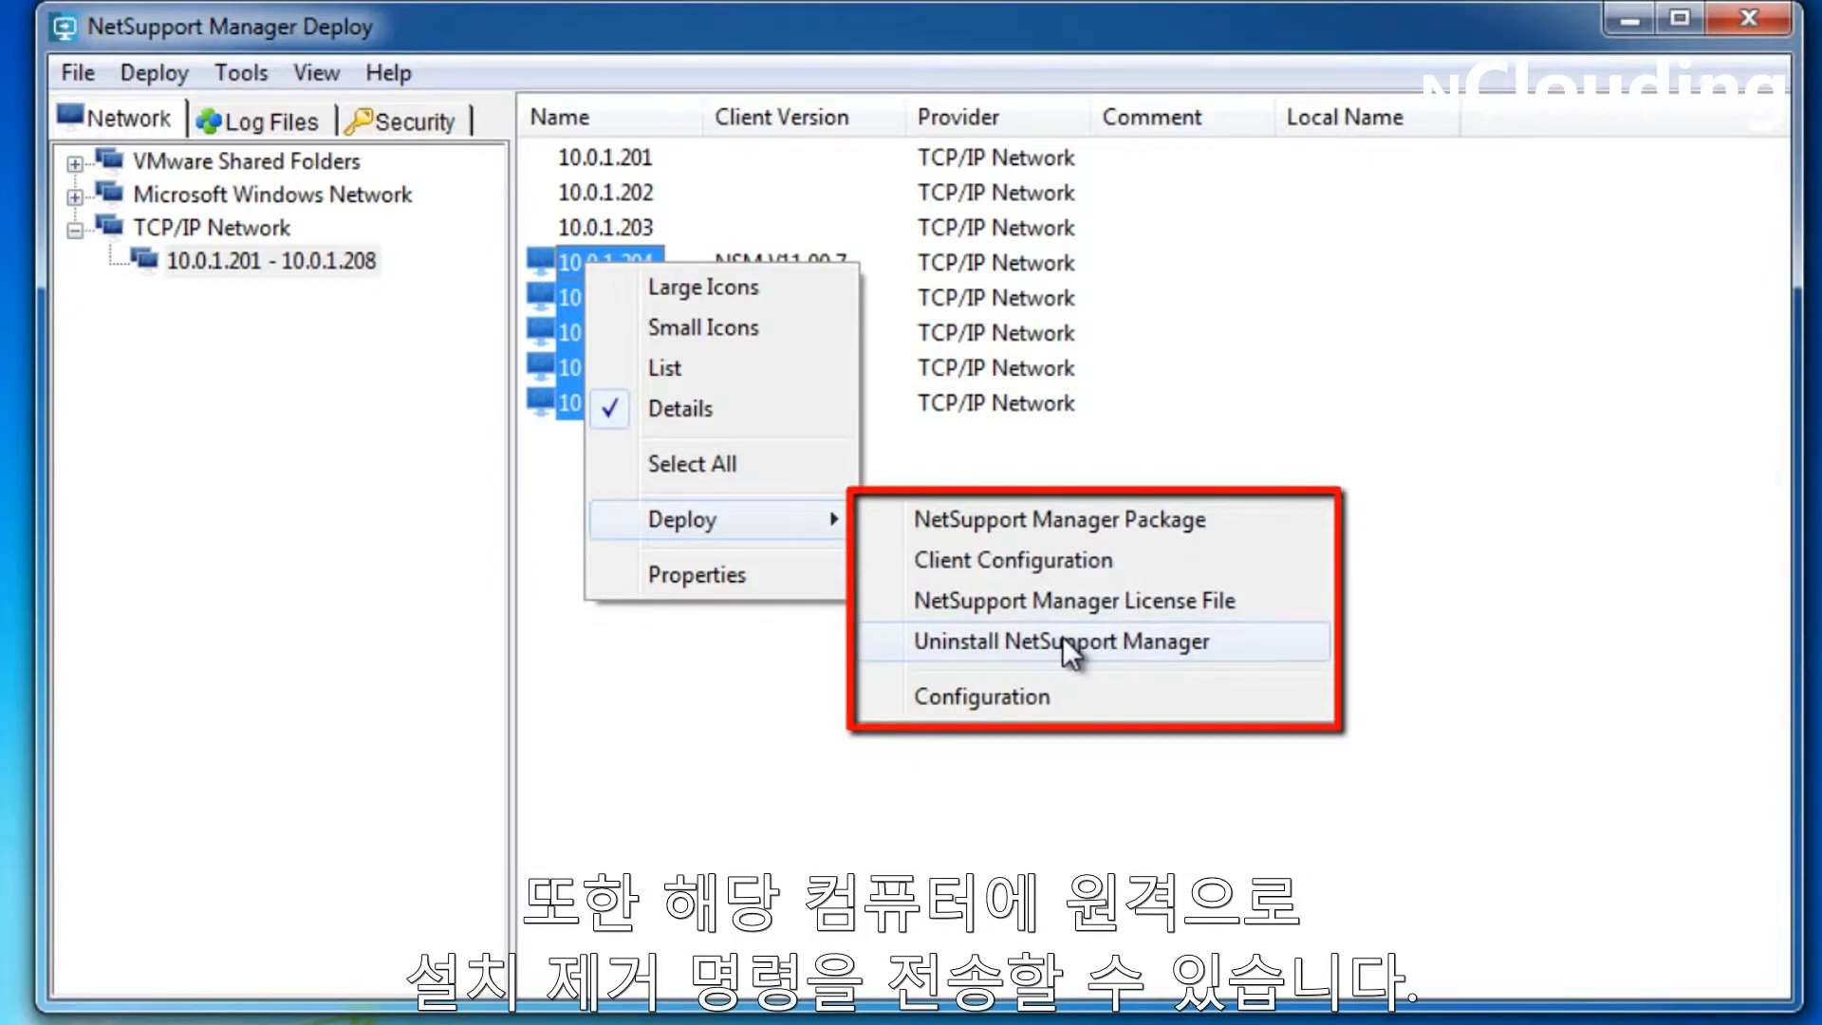
pyautogui.click(1082, 528)
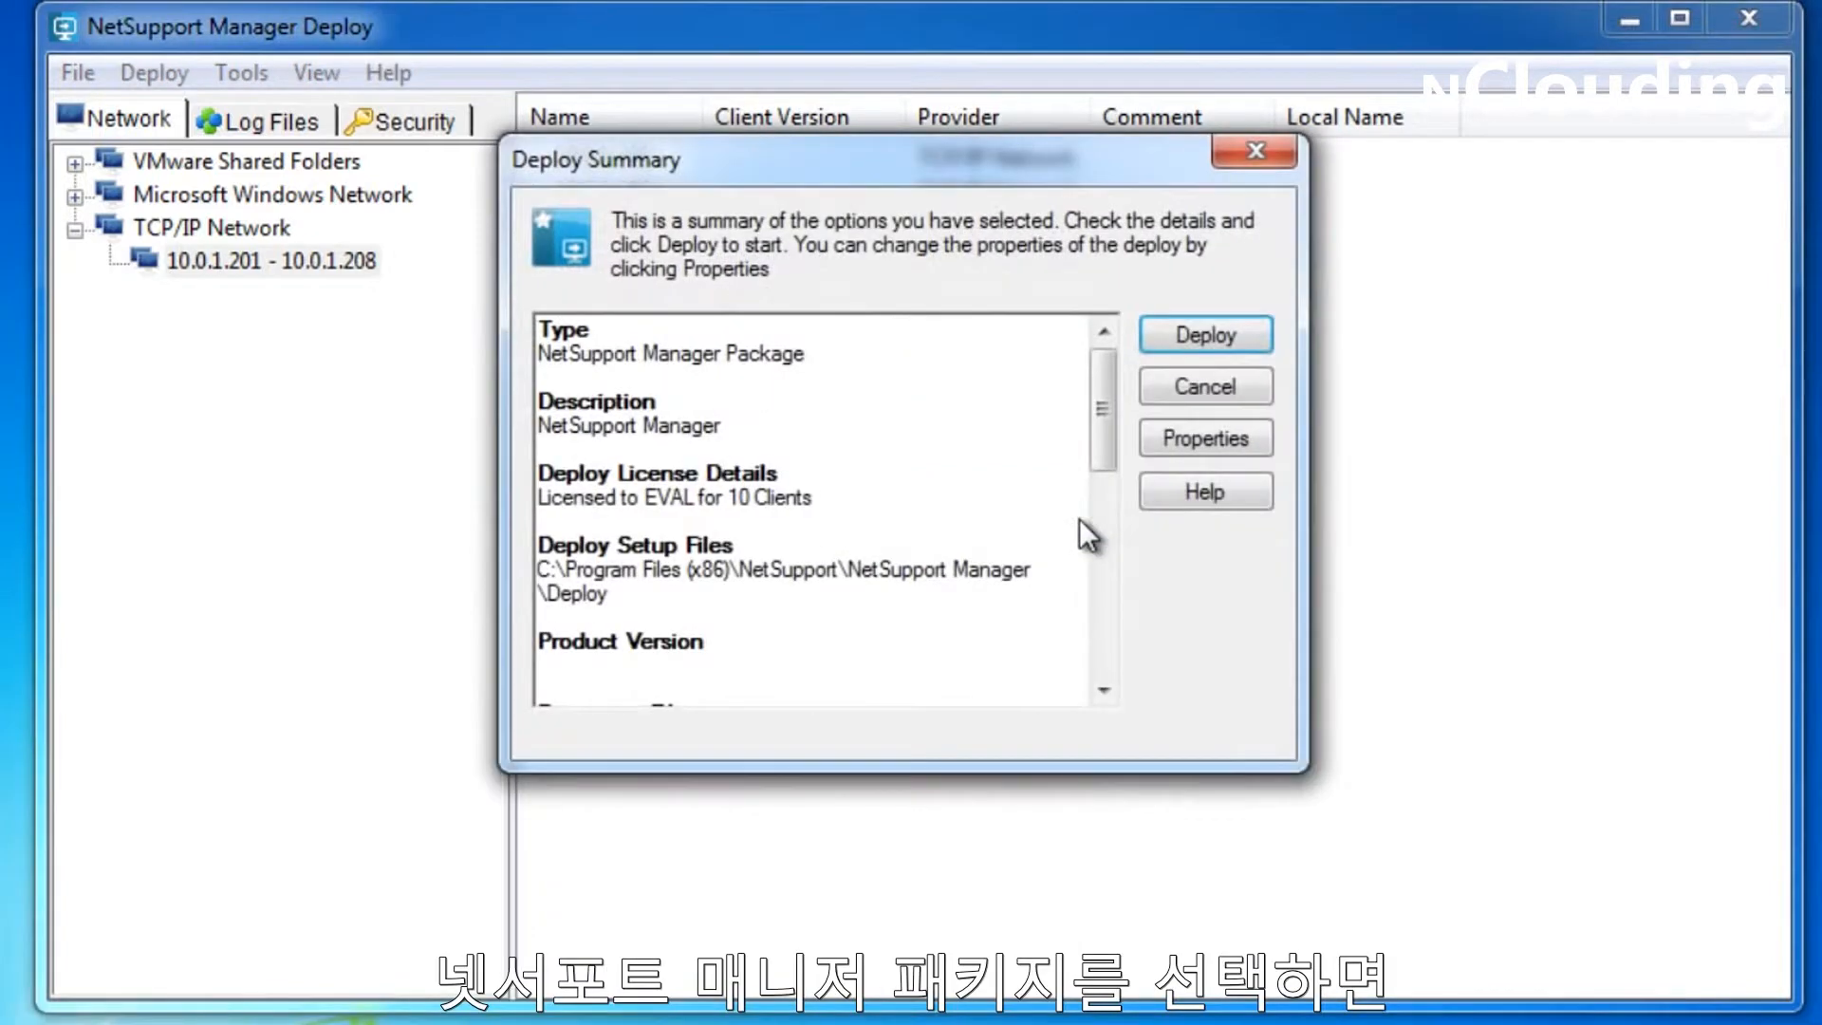
pyautogui.moveTo(1103, 391); pyautogui.dragTo(1103, 428)
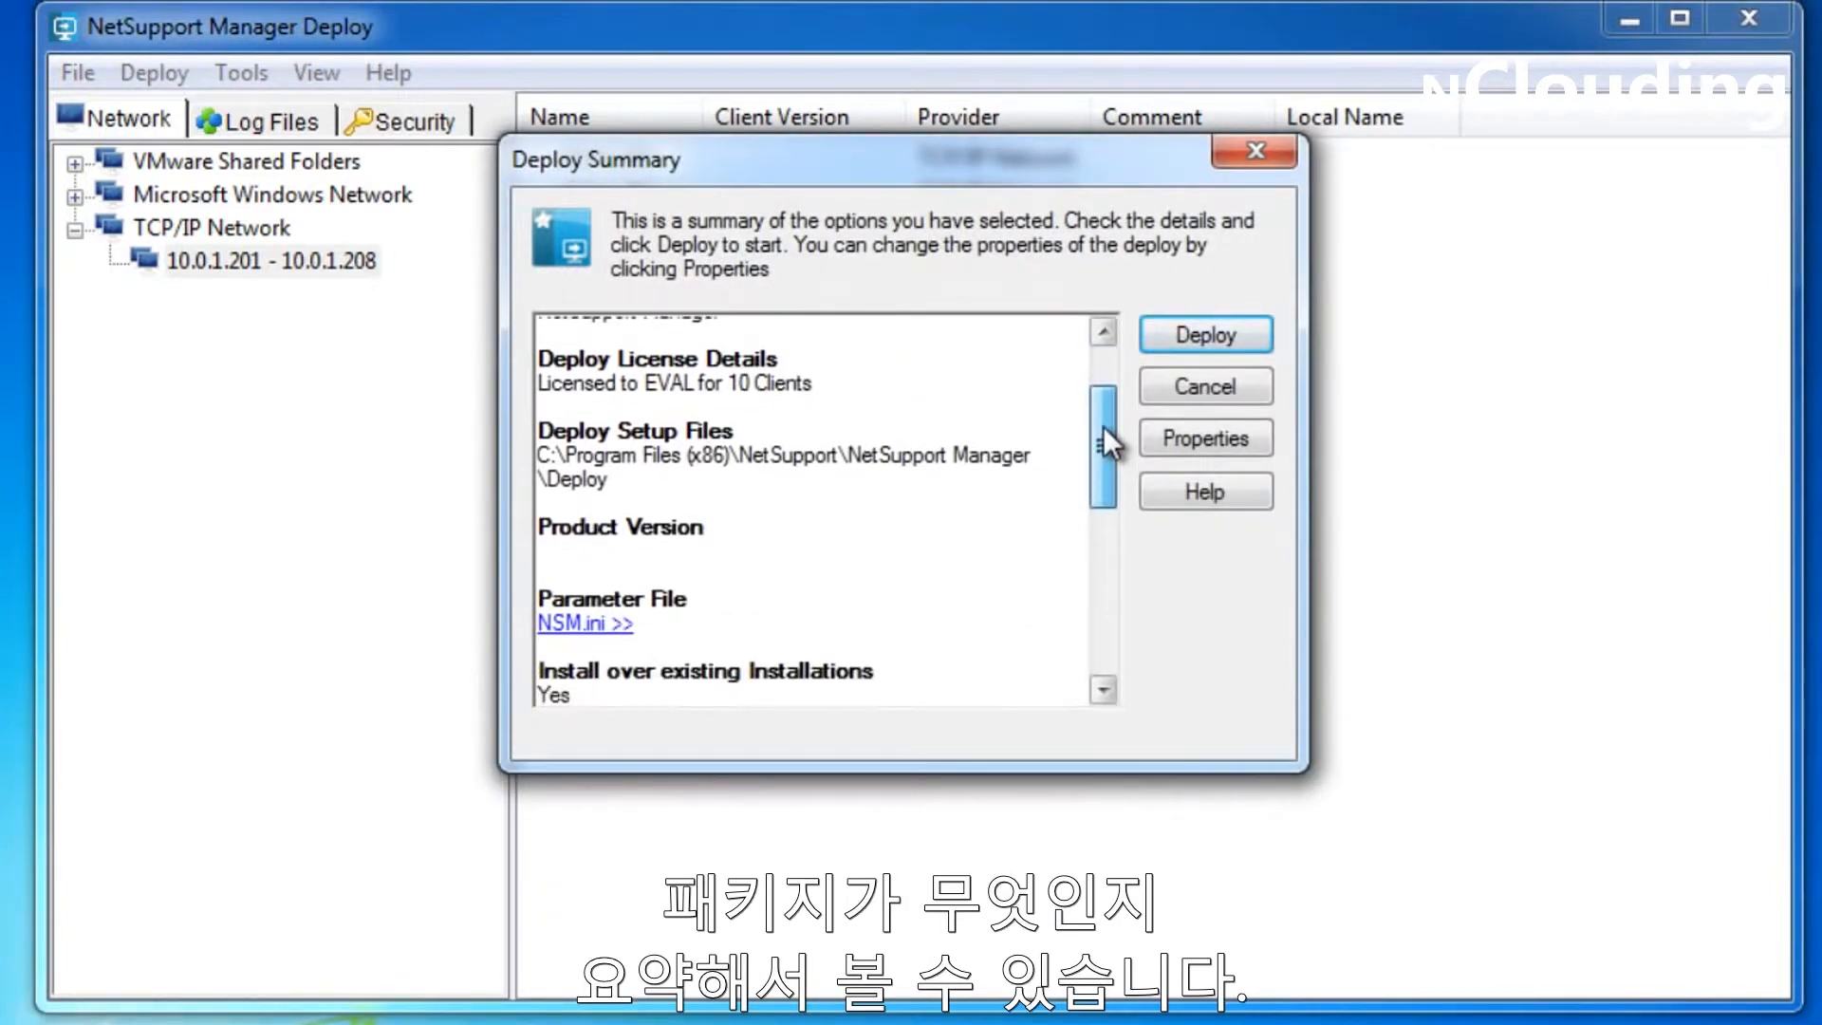
pyautogui.click(1168, 434)
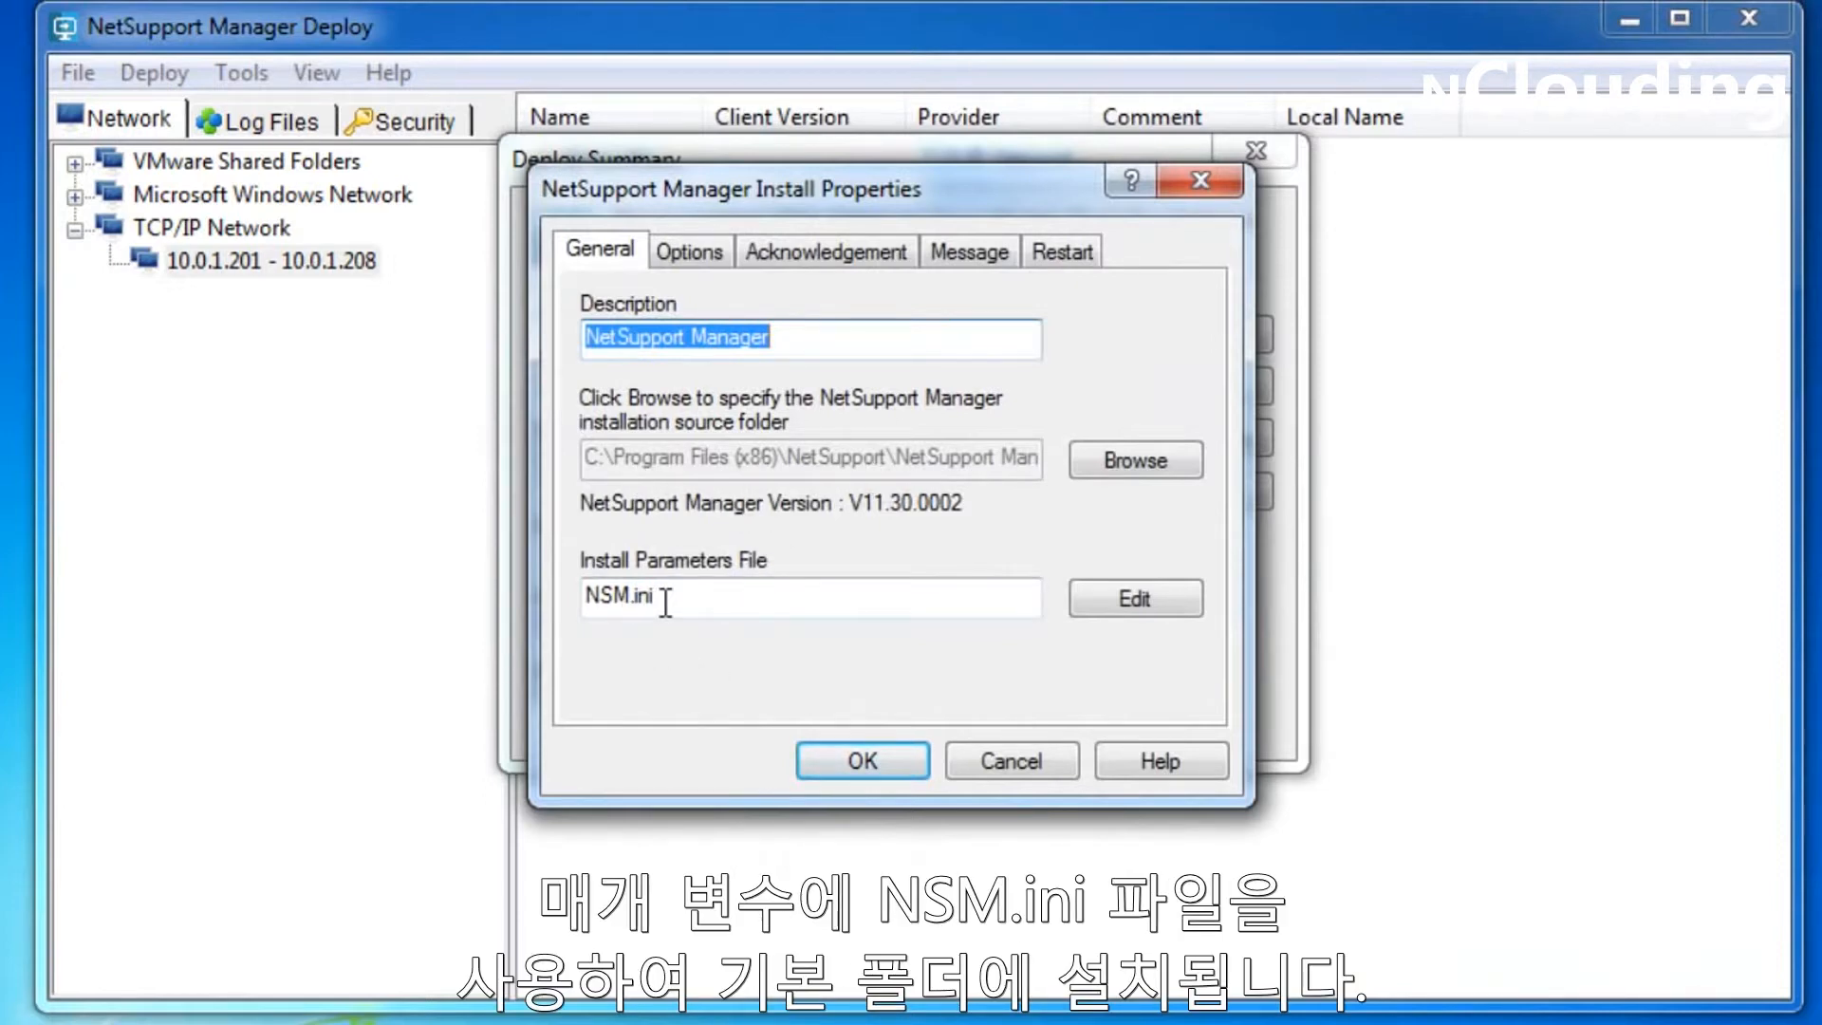
# Open the NSM.ini install parameters, try toggling the Control and Configurator components, and discard the configuration changes
pyautogui.click(1127, 598)
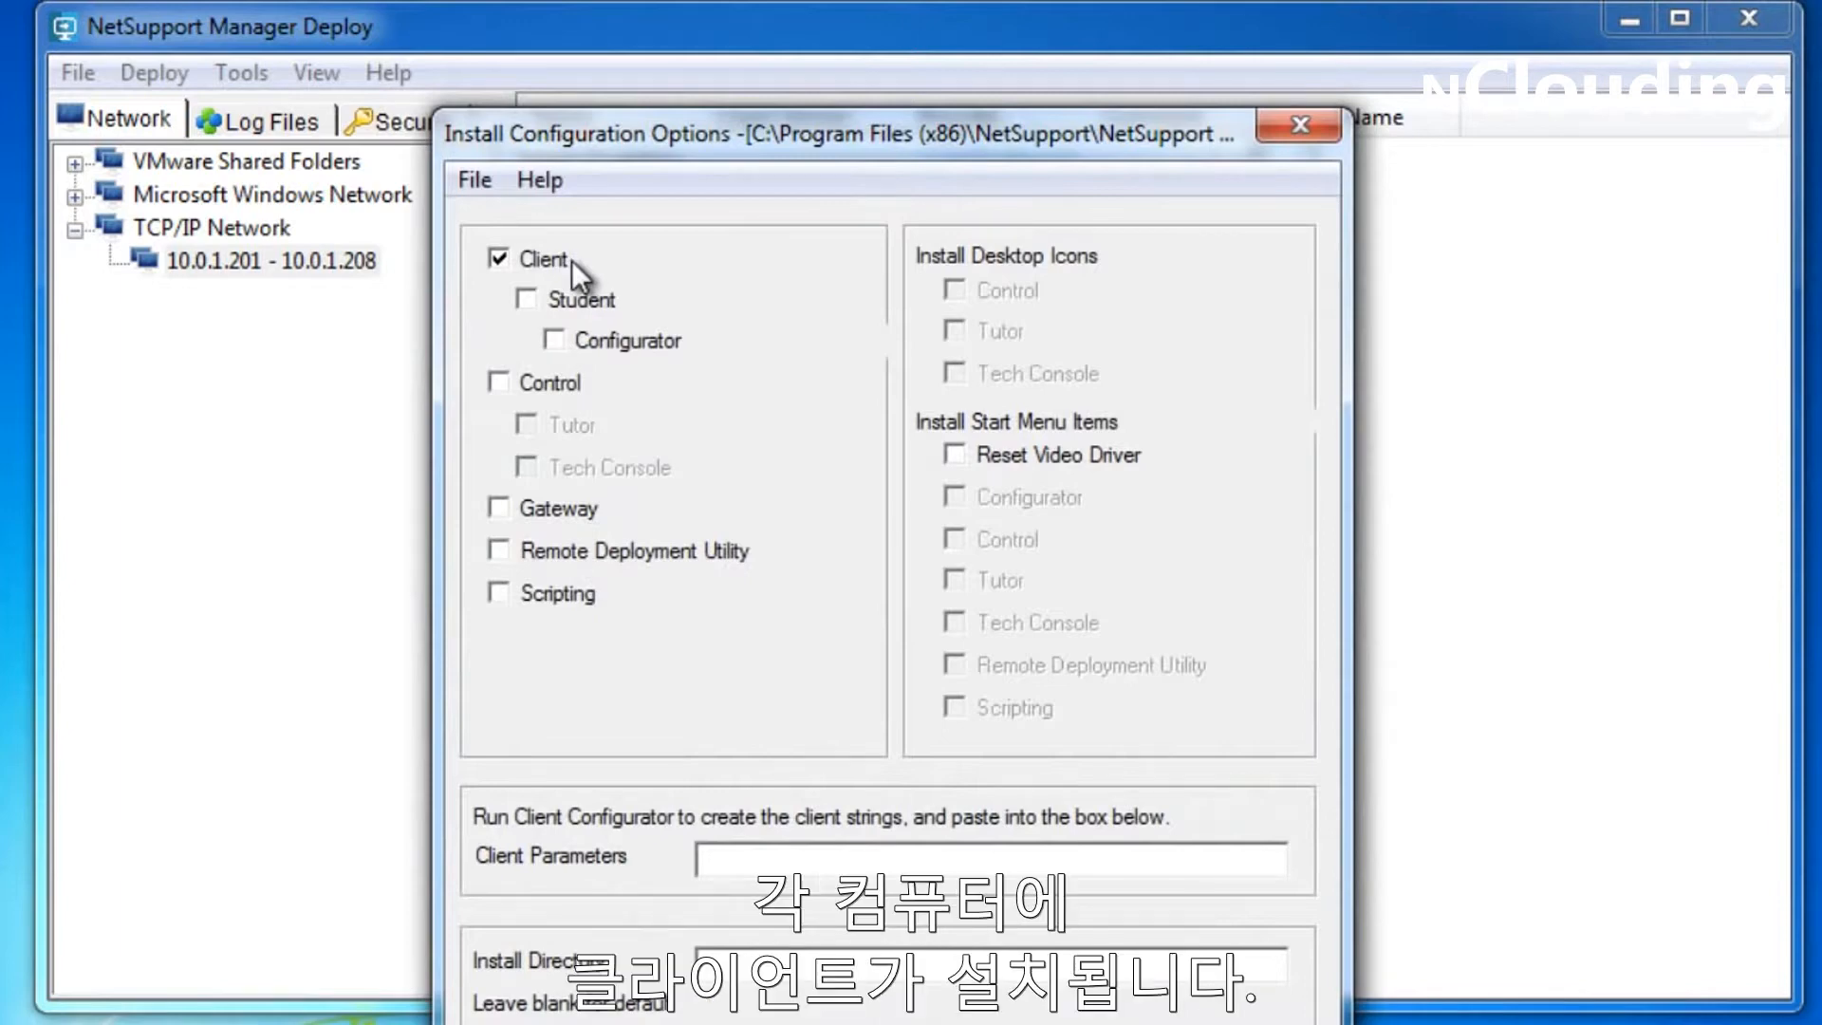
pyautogui.click(505, 382)
pyautogui.click(505, 382)
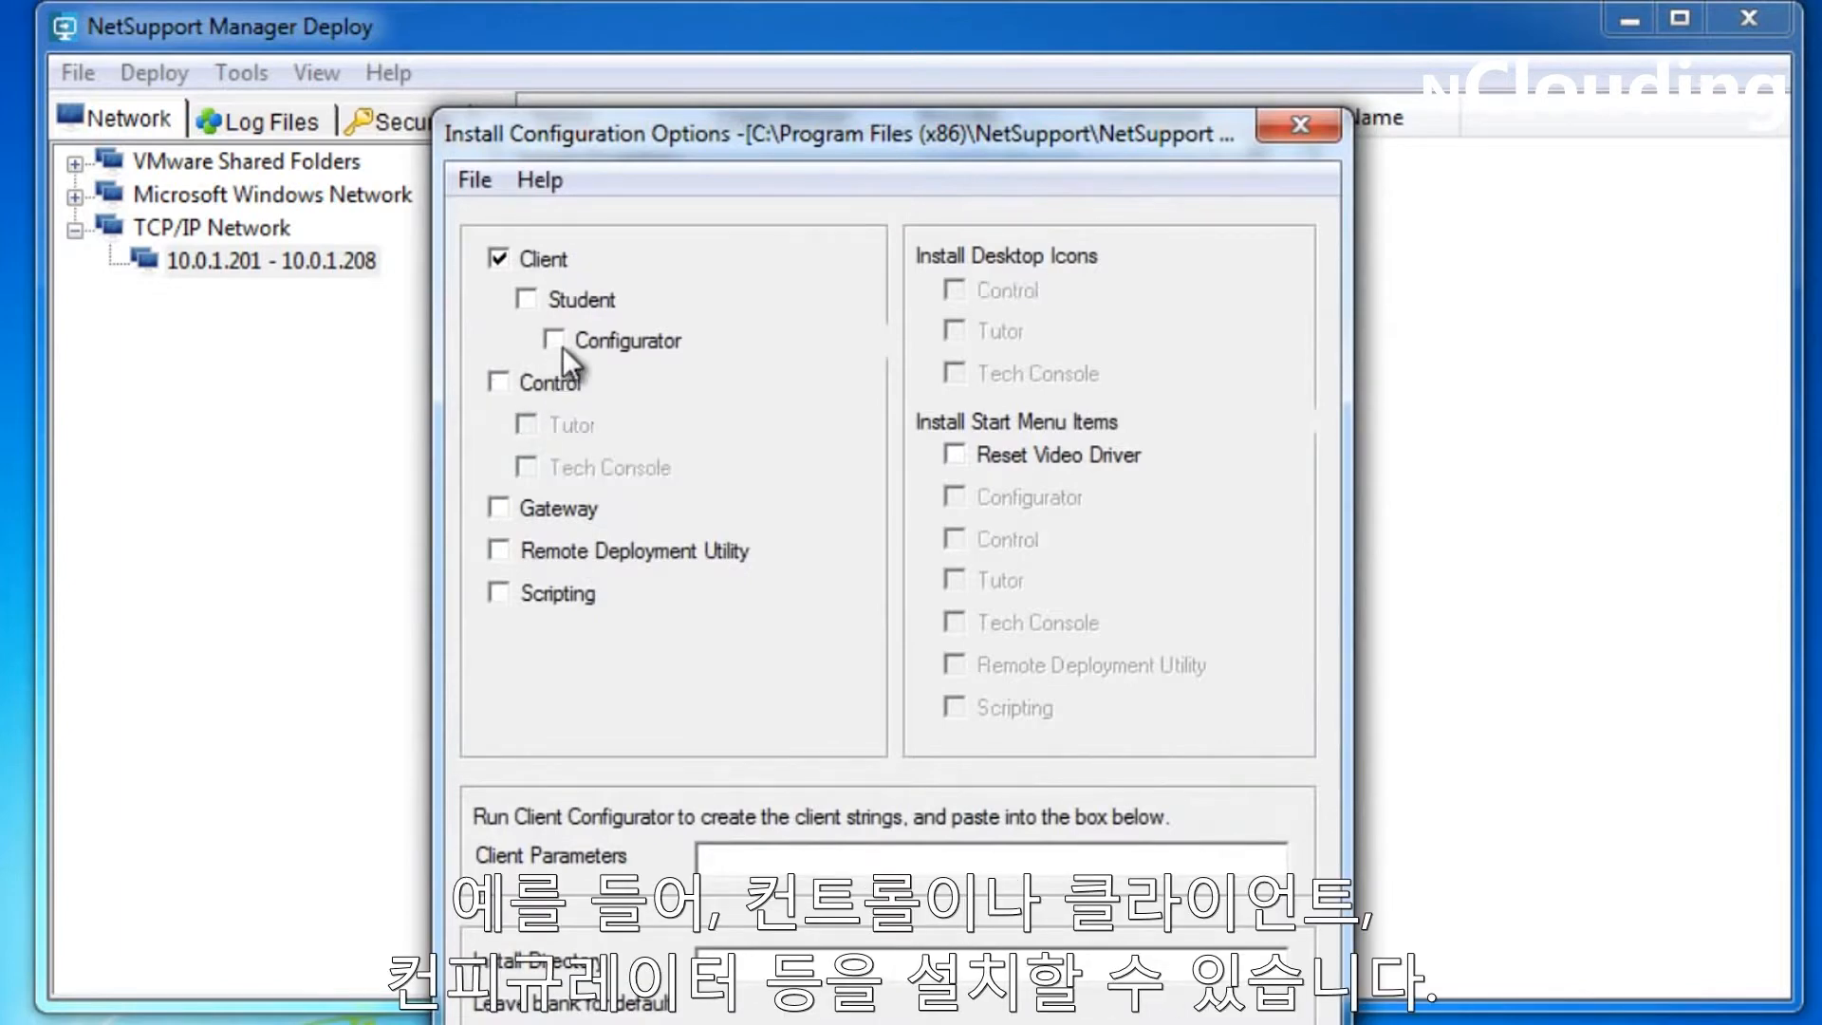
pyautogui.click(554, 340)
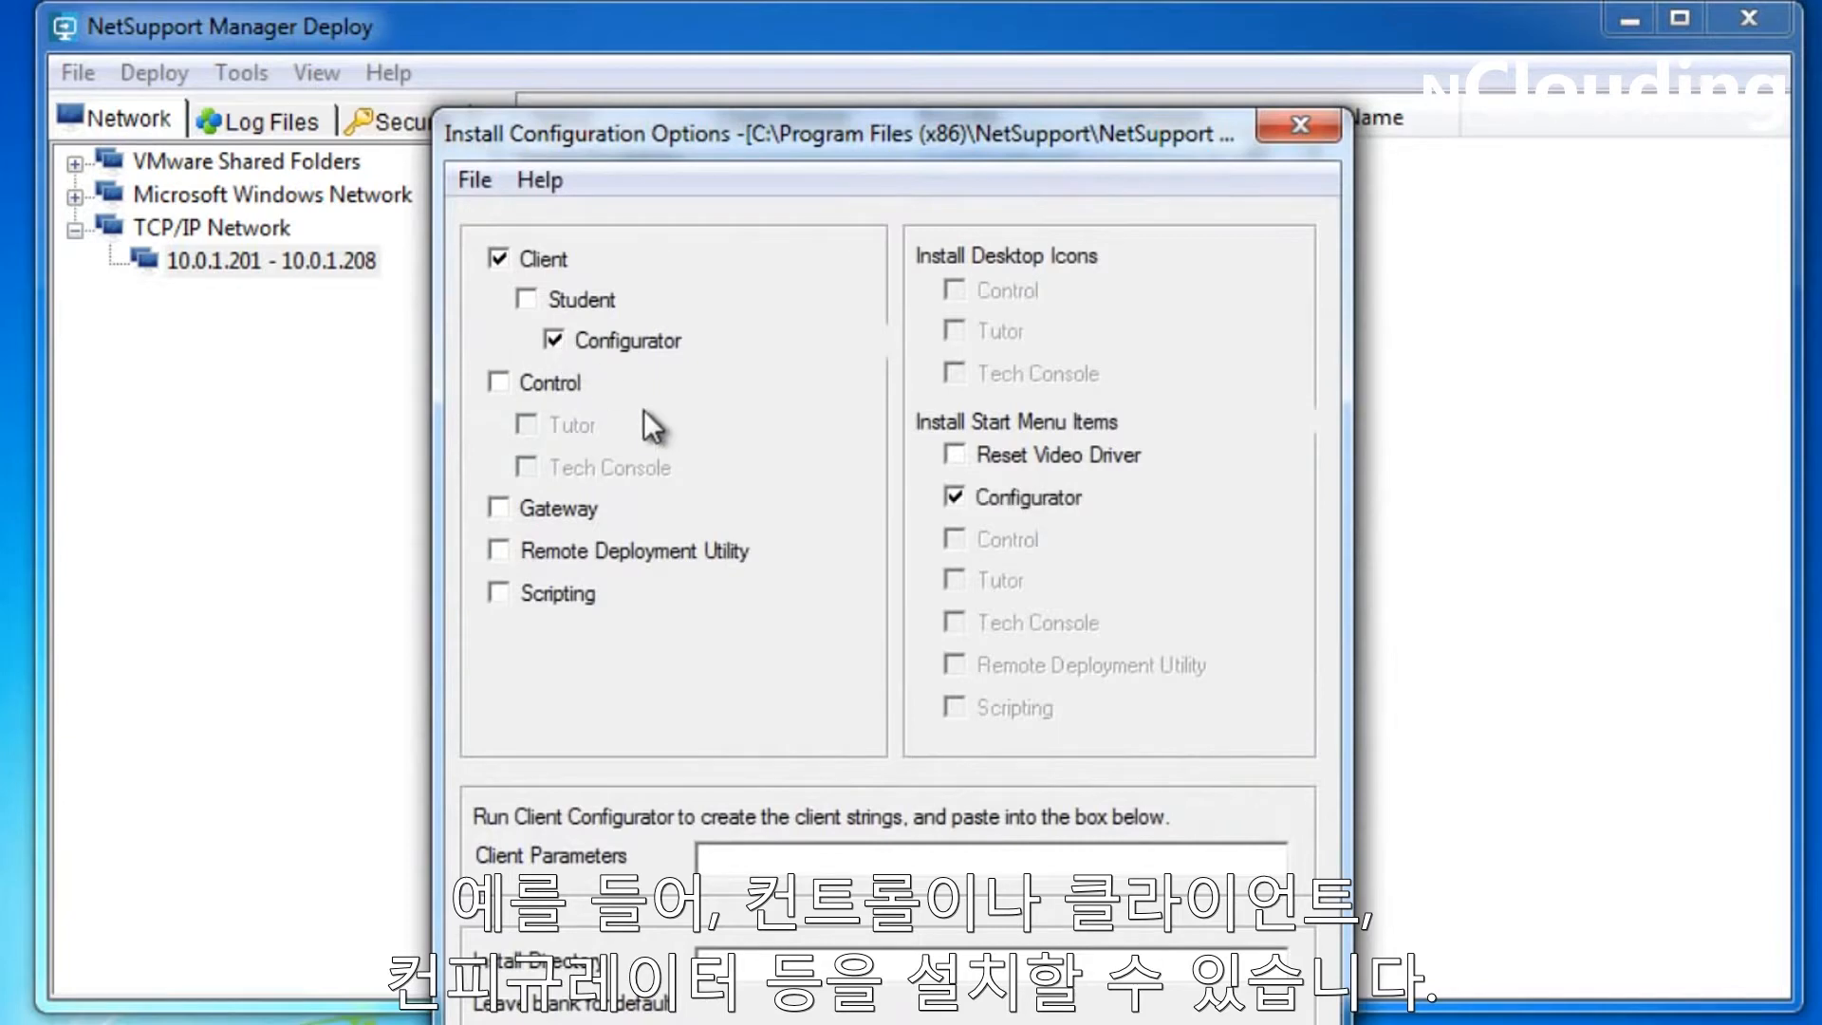
pyautogui.click(555, 339)
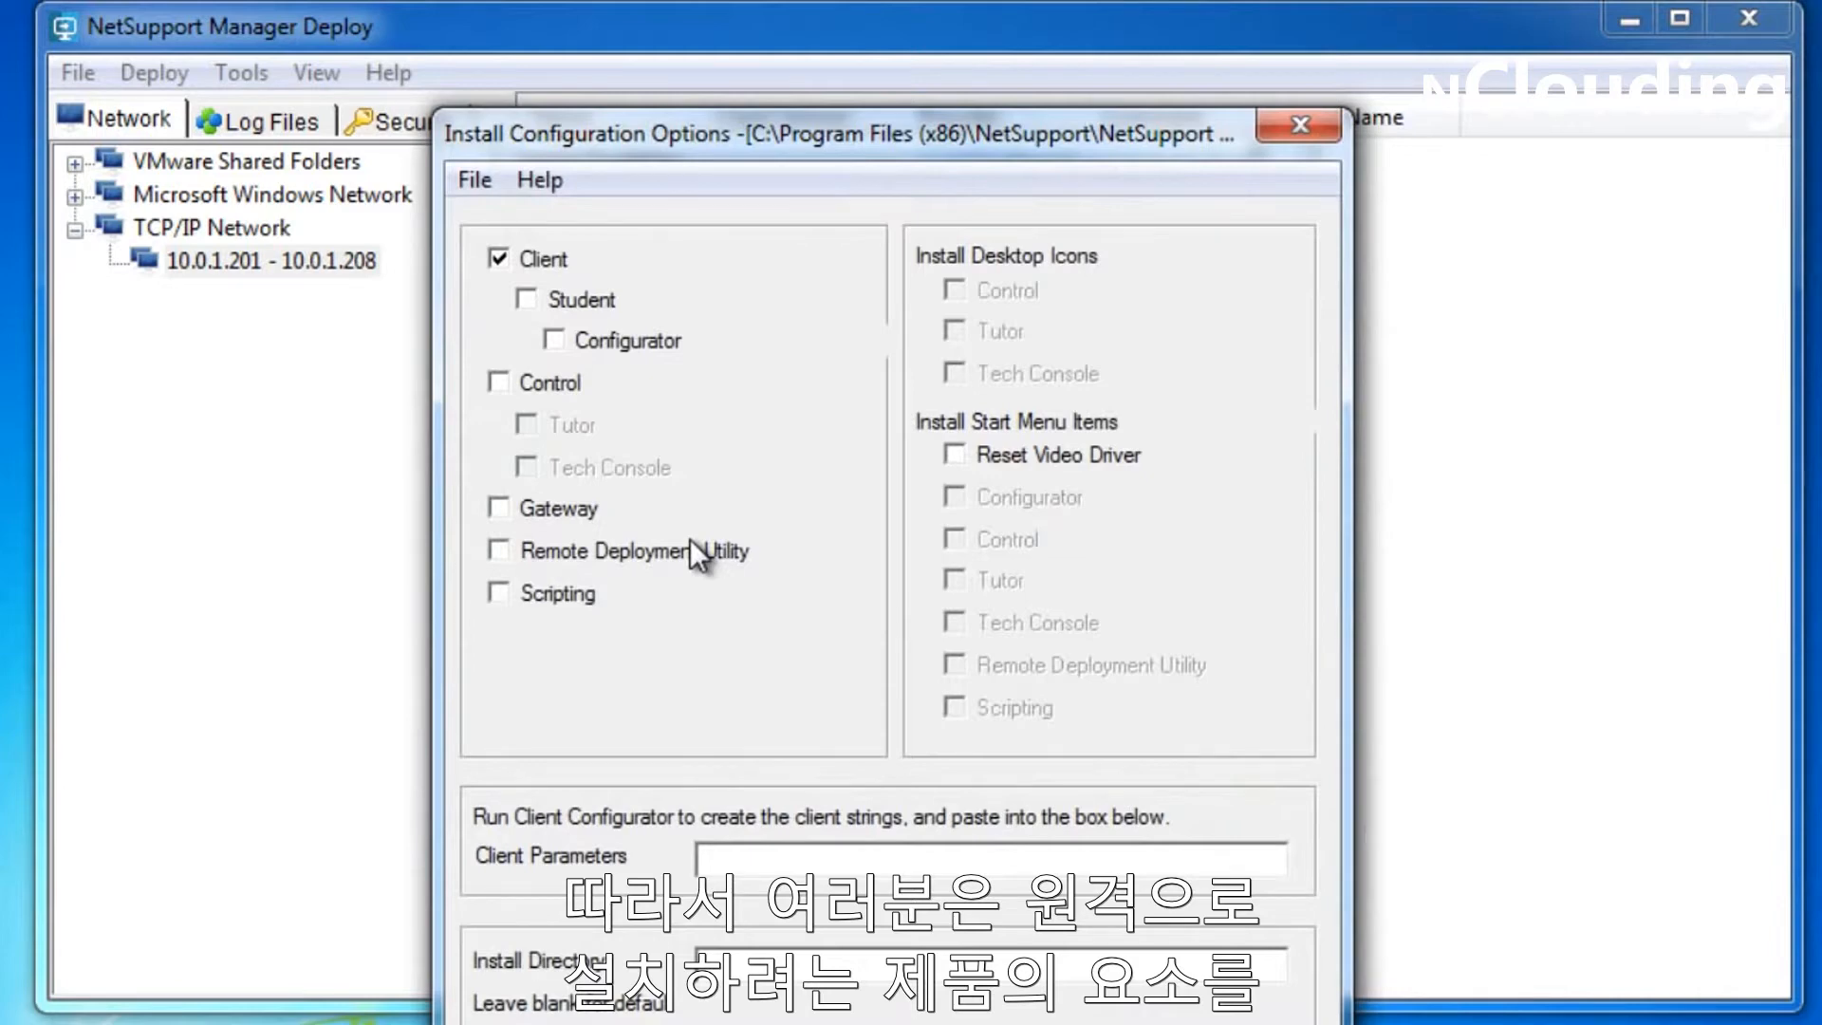
pyautogui.click(1049, 1024)
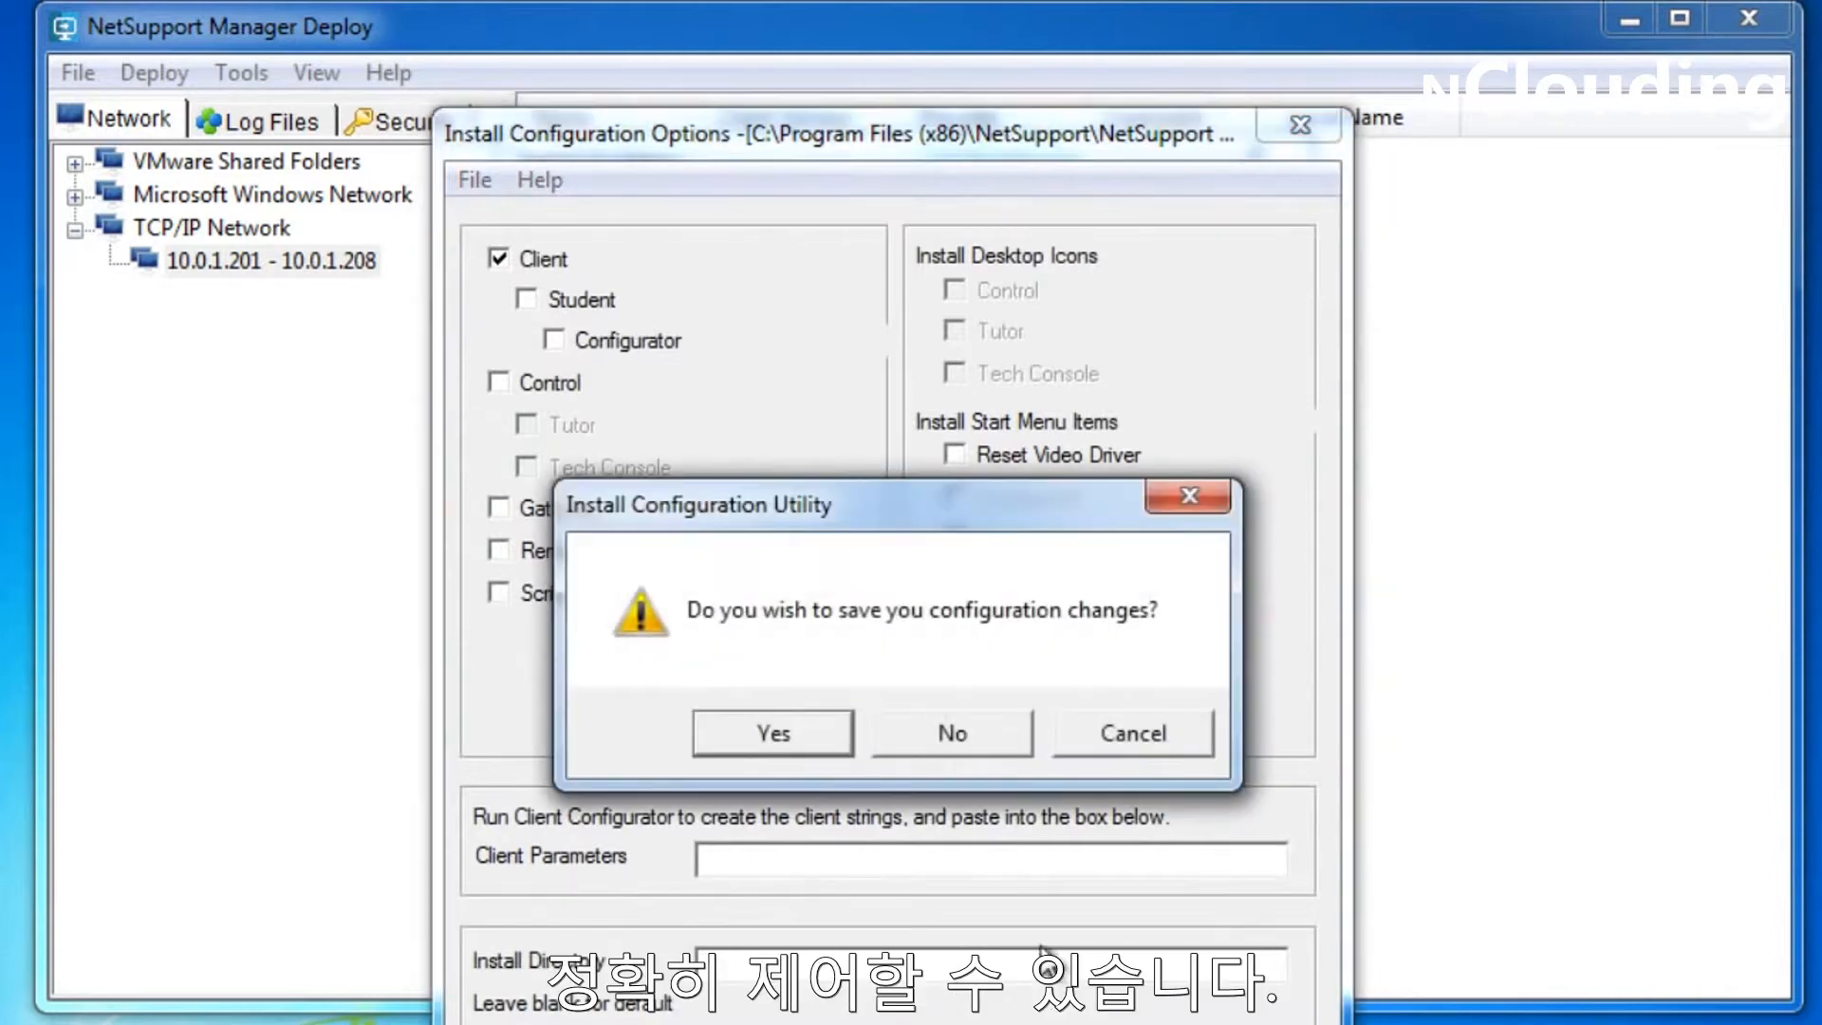
pyautogui.click(954, 736)
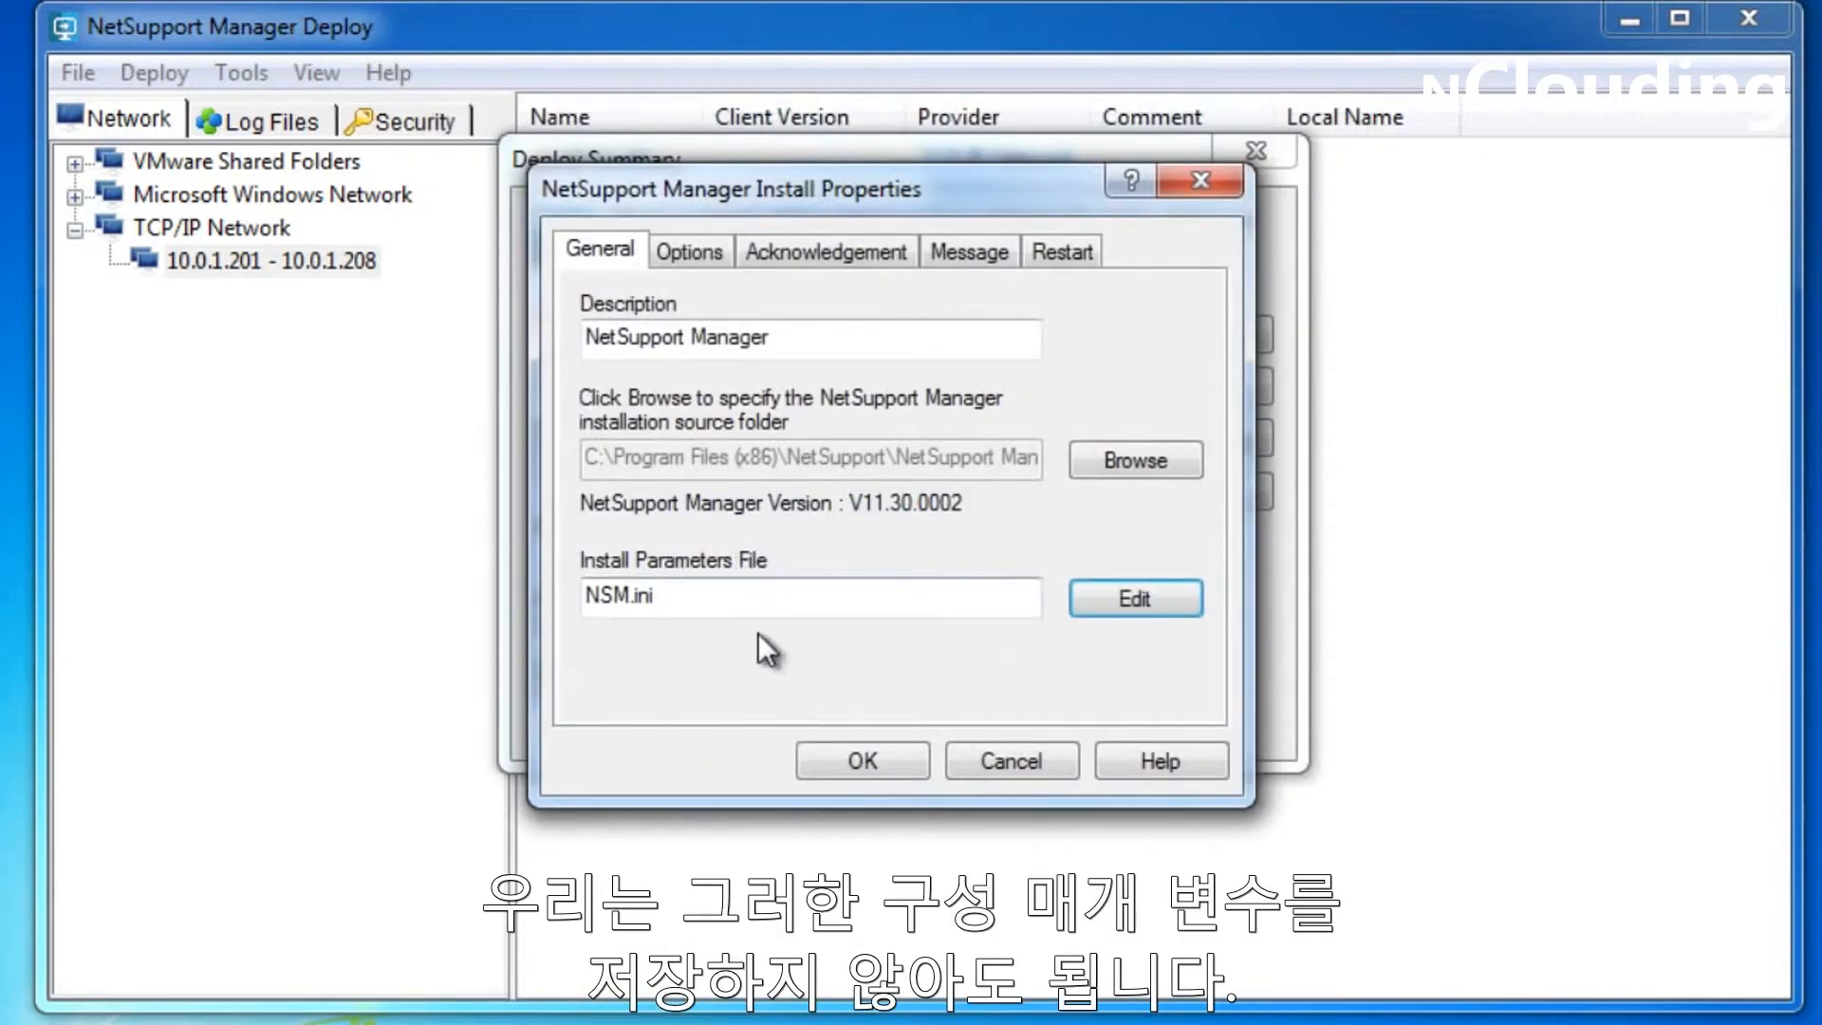
# Review the install properties for options, acknowledgement, message and restart behaviour, accept them and look over the deploy summary
pyautogui.click(702, 253)
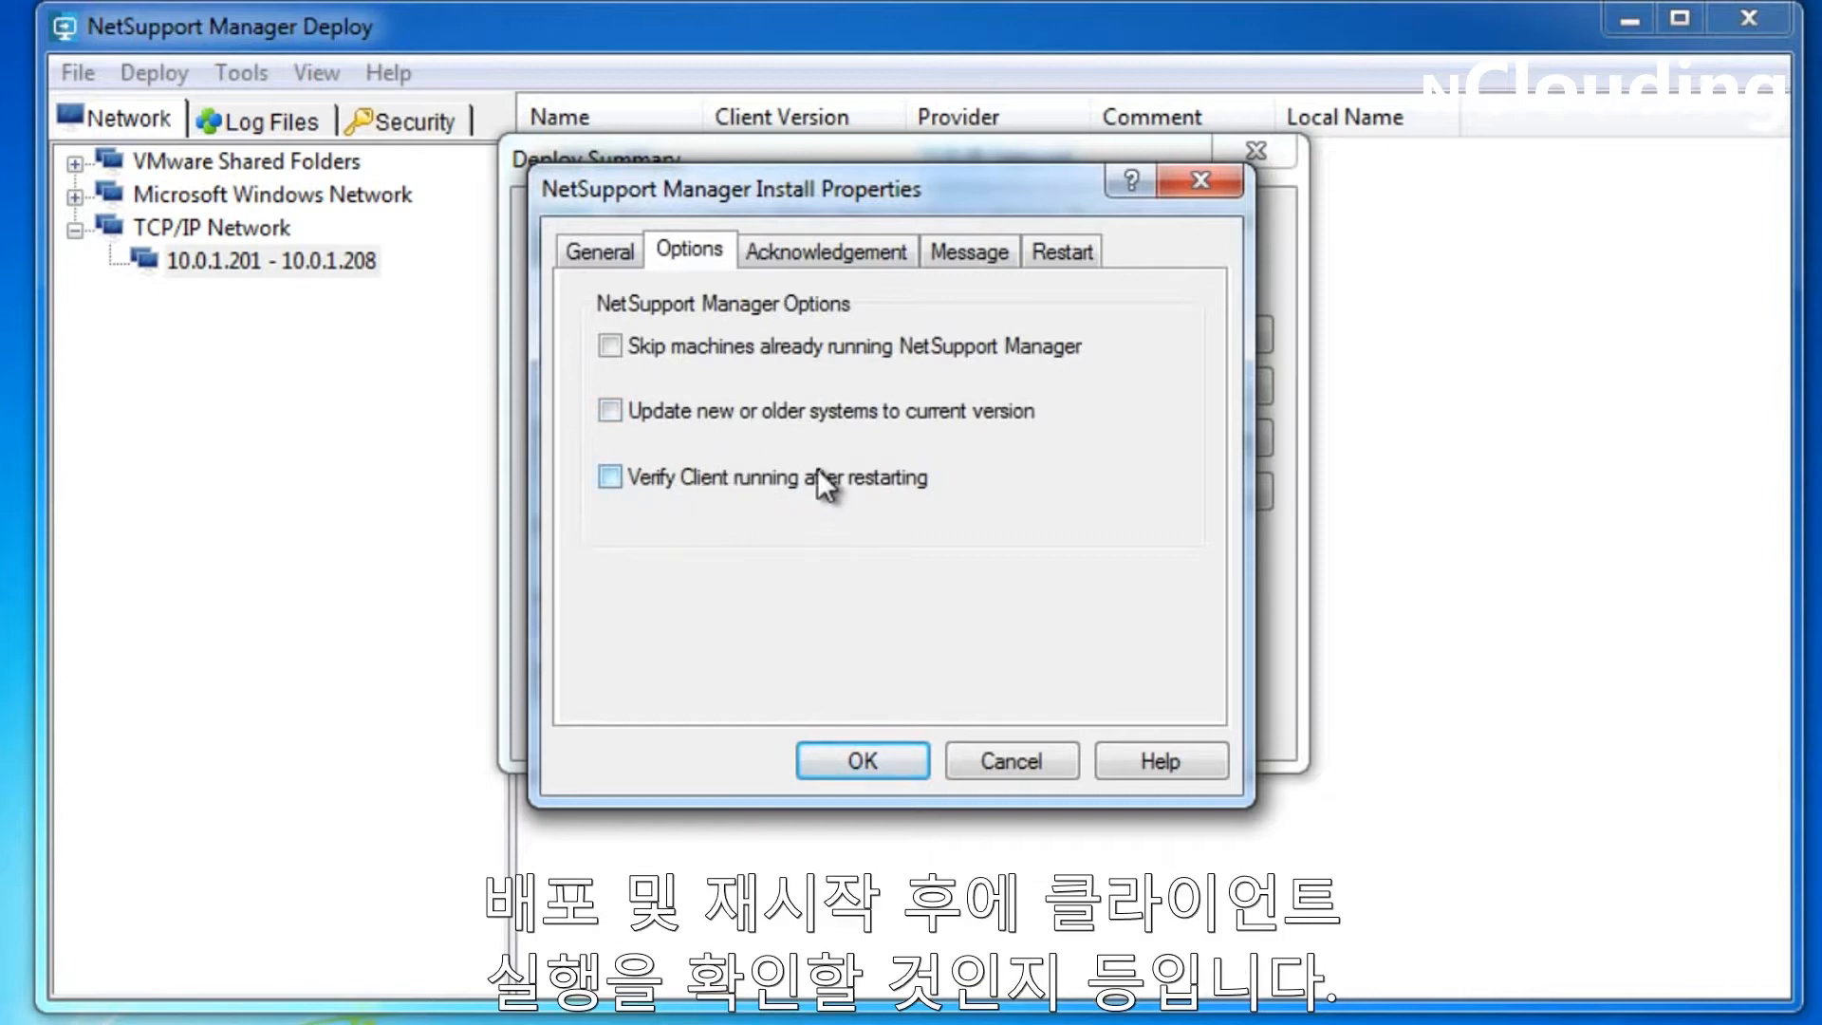
pyautogui.click(787, 255)
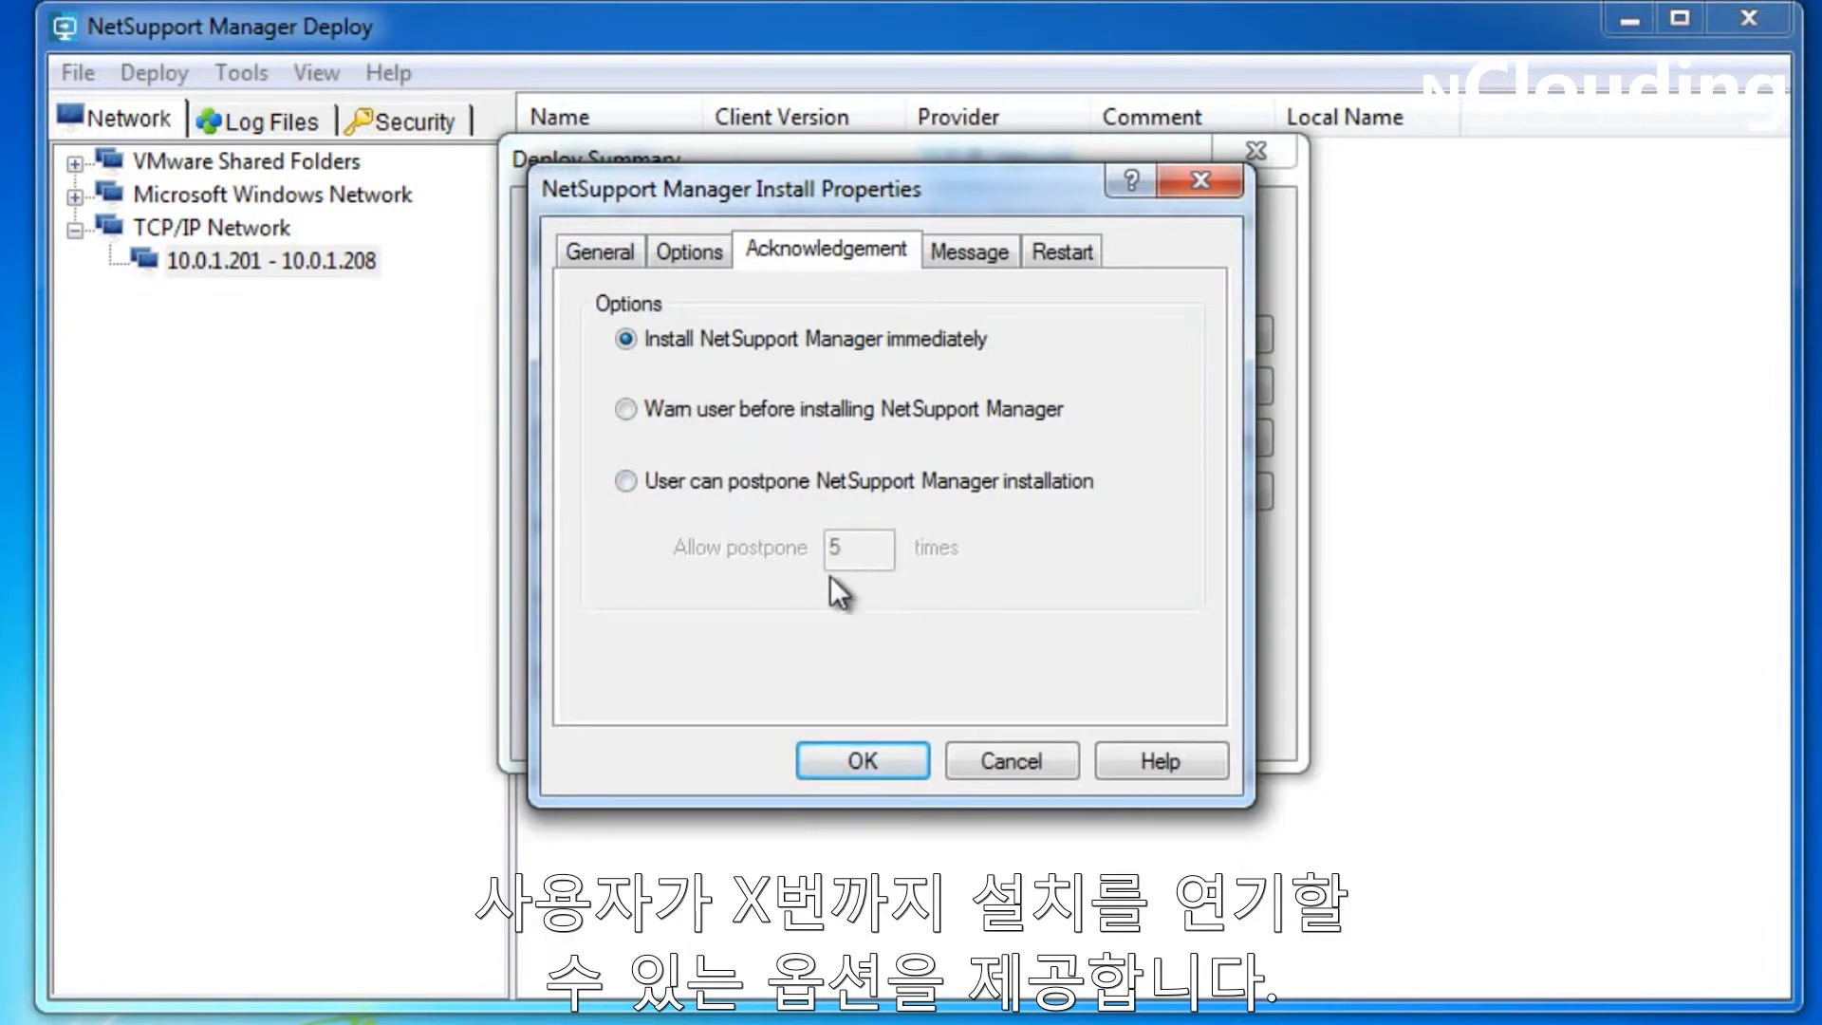
pyautogui.click(965, 255)
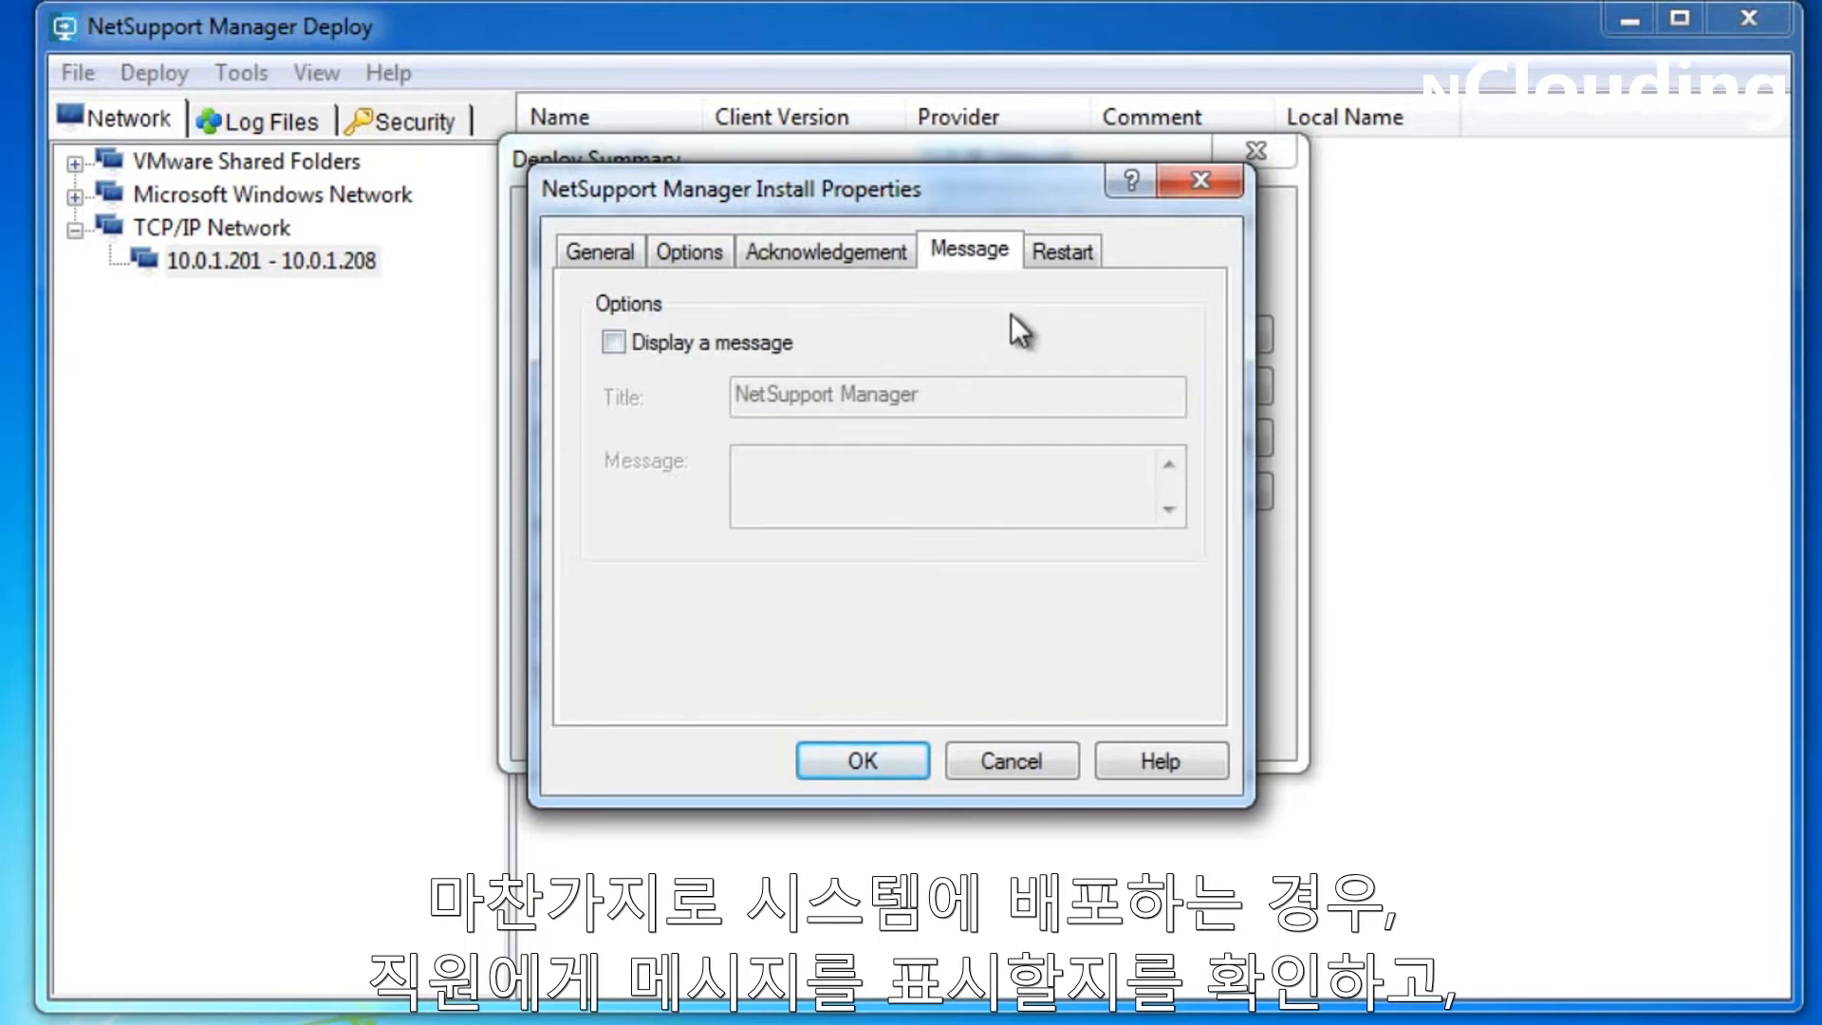
pyautogui.click(1055, 276)
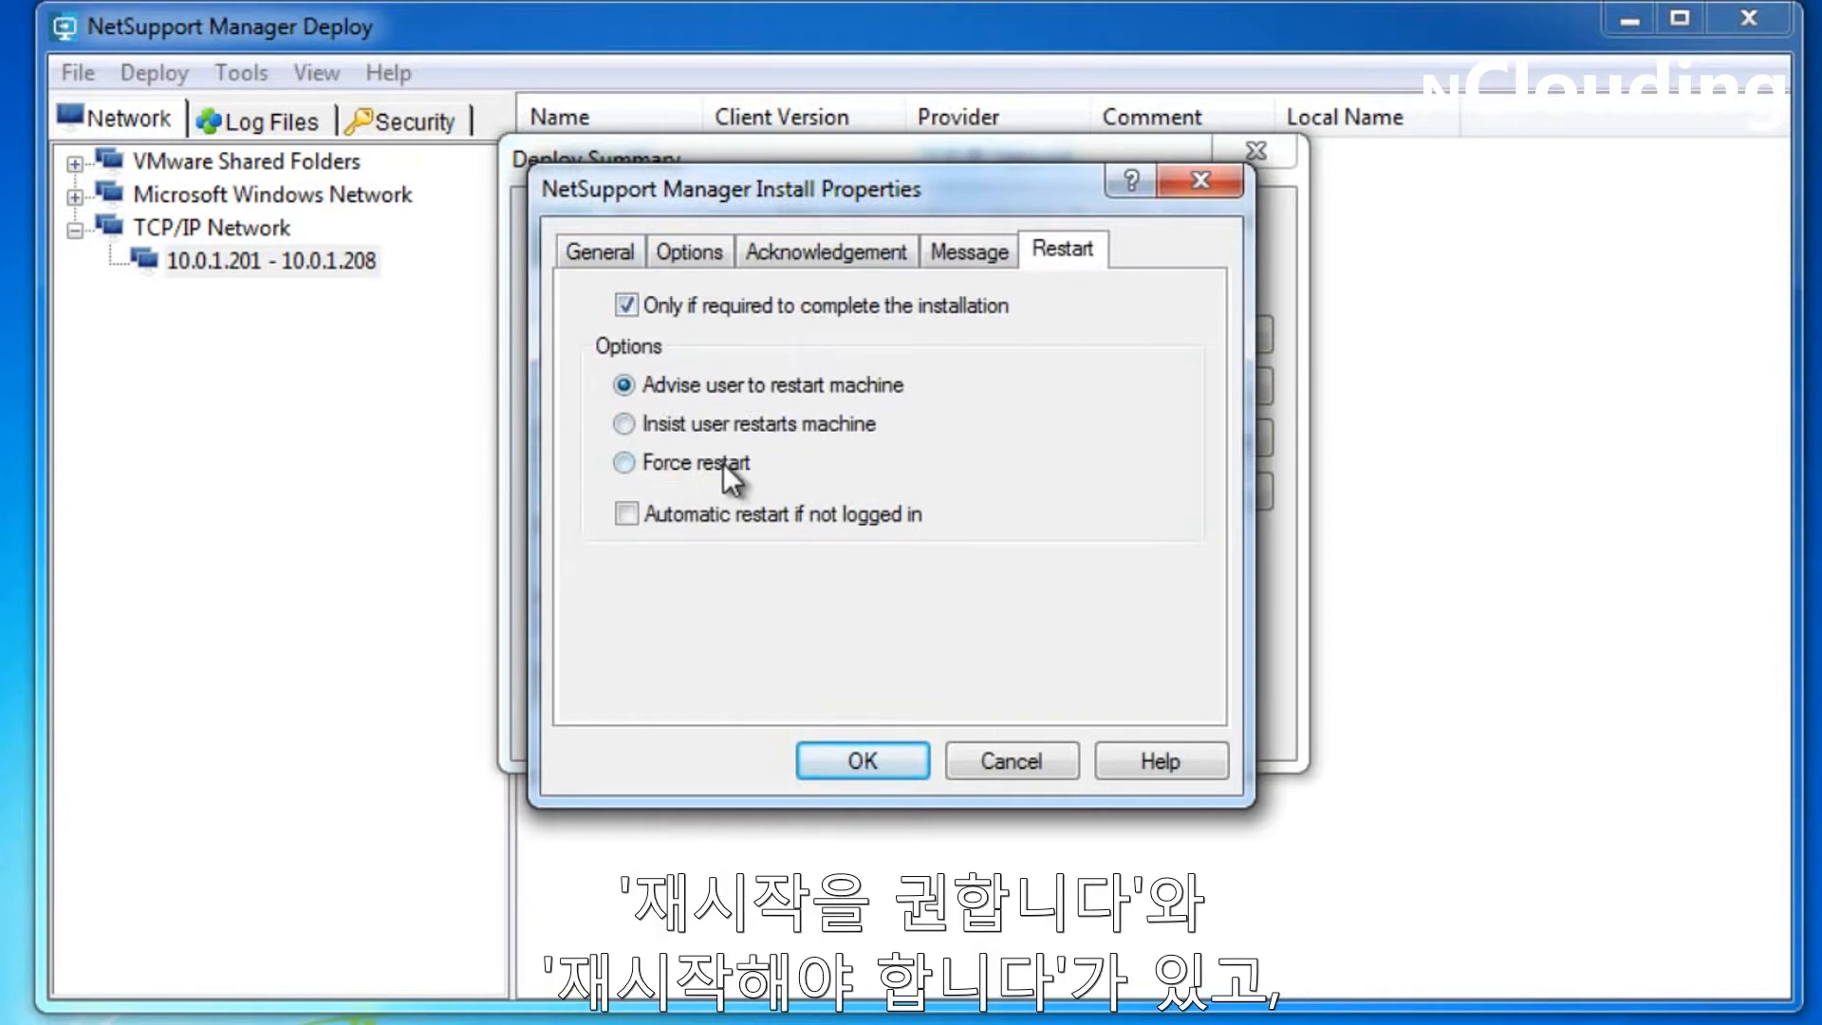
pyautogui.click(596, 250)
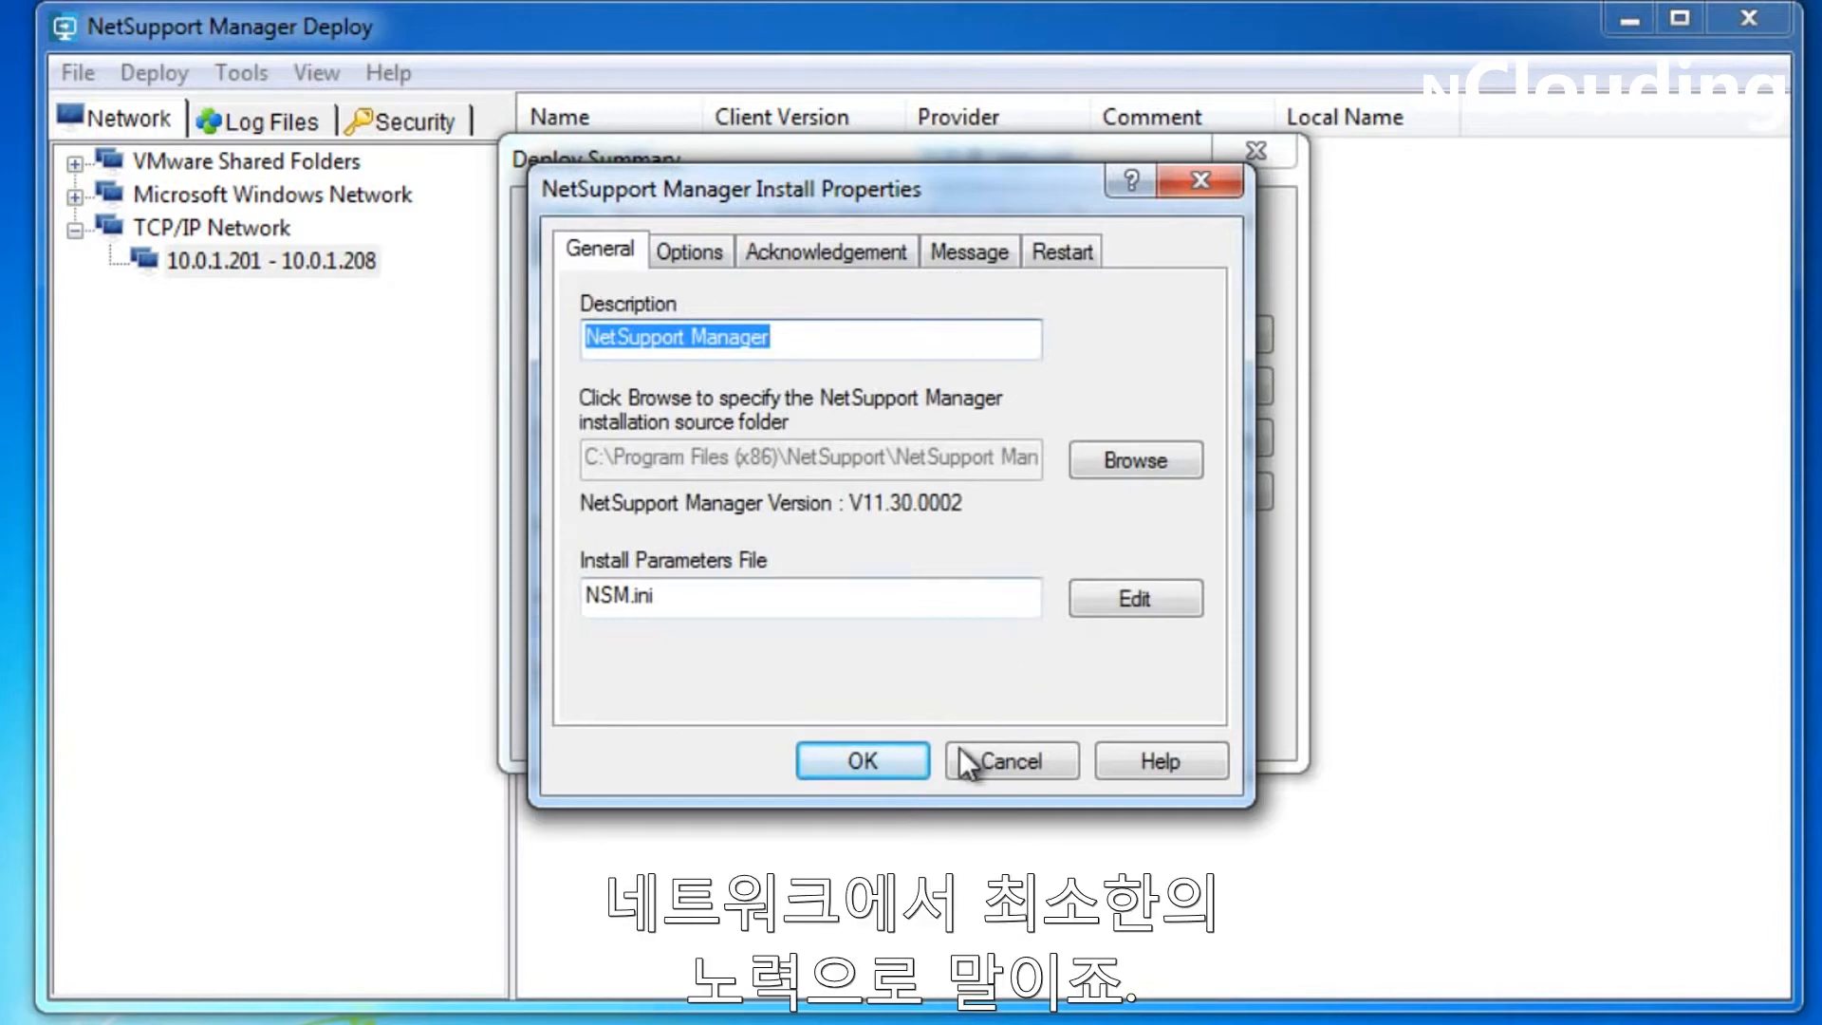
pyautogui.click(899, 761)
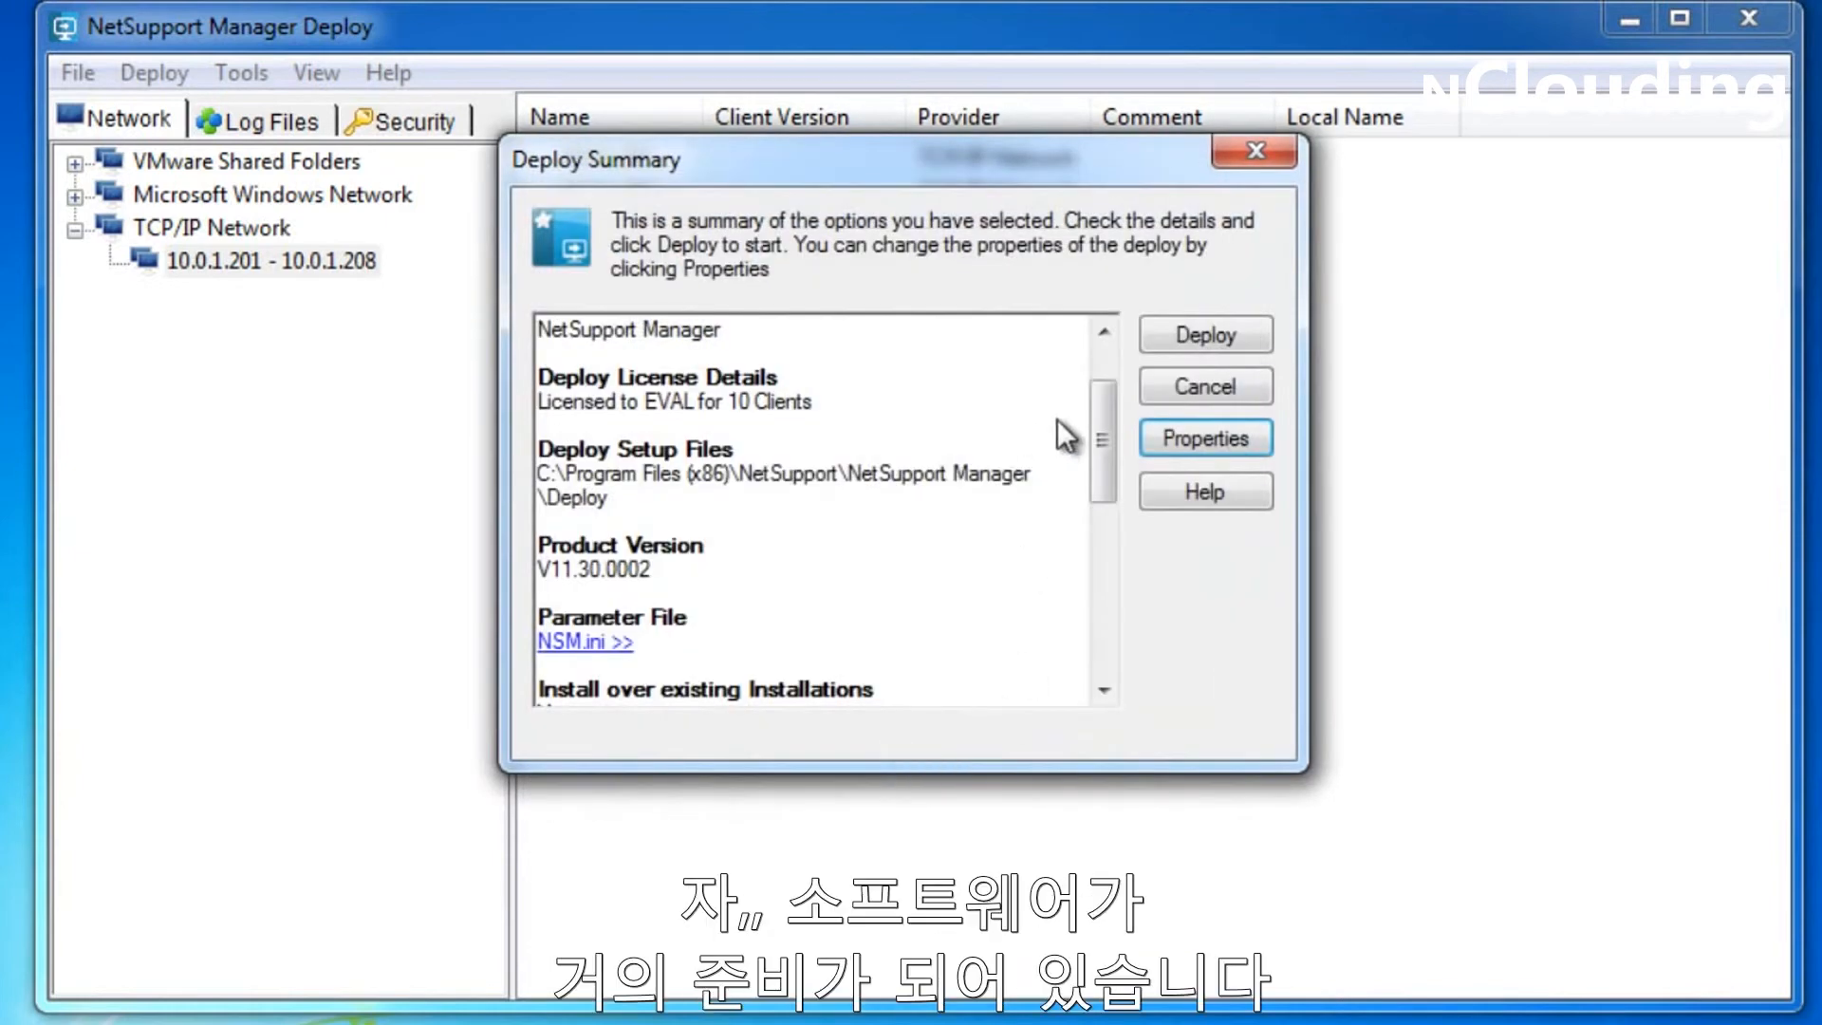
pyautogui.moveTo(1099, 423); pyautogui.dragTo(1077, 347)
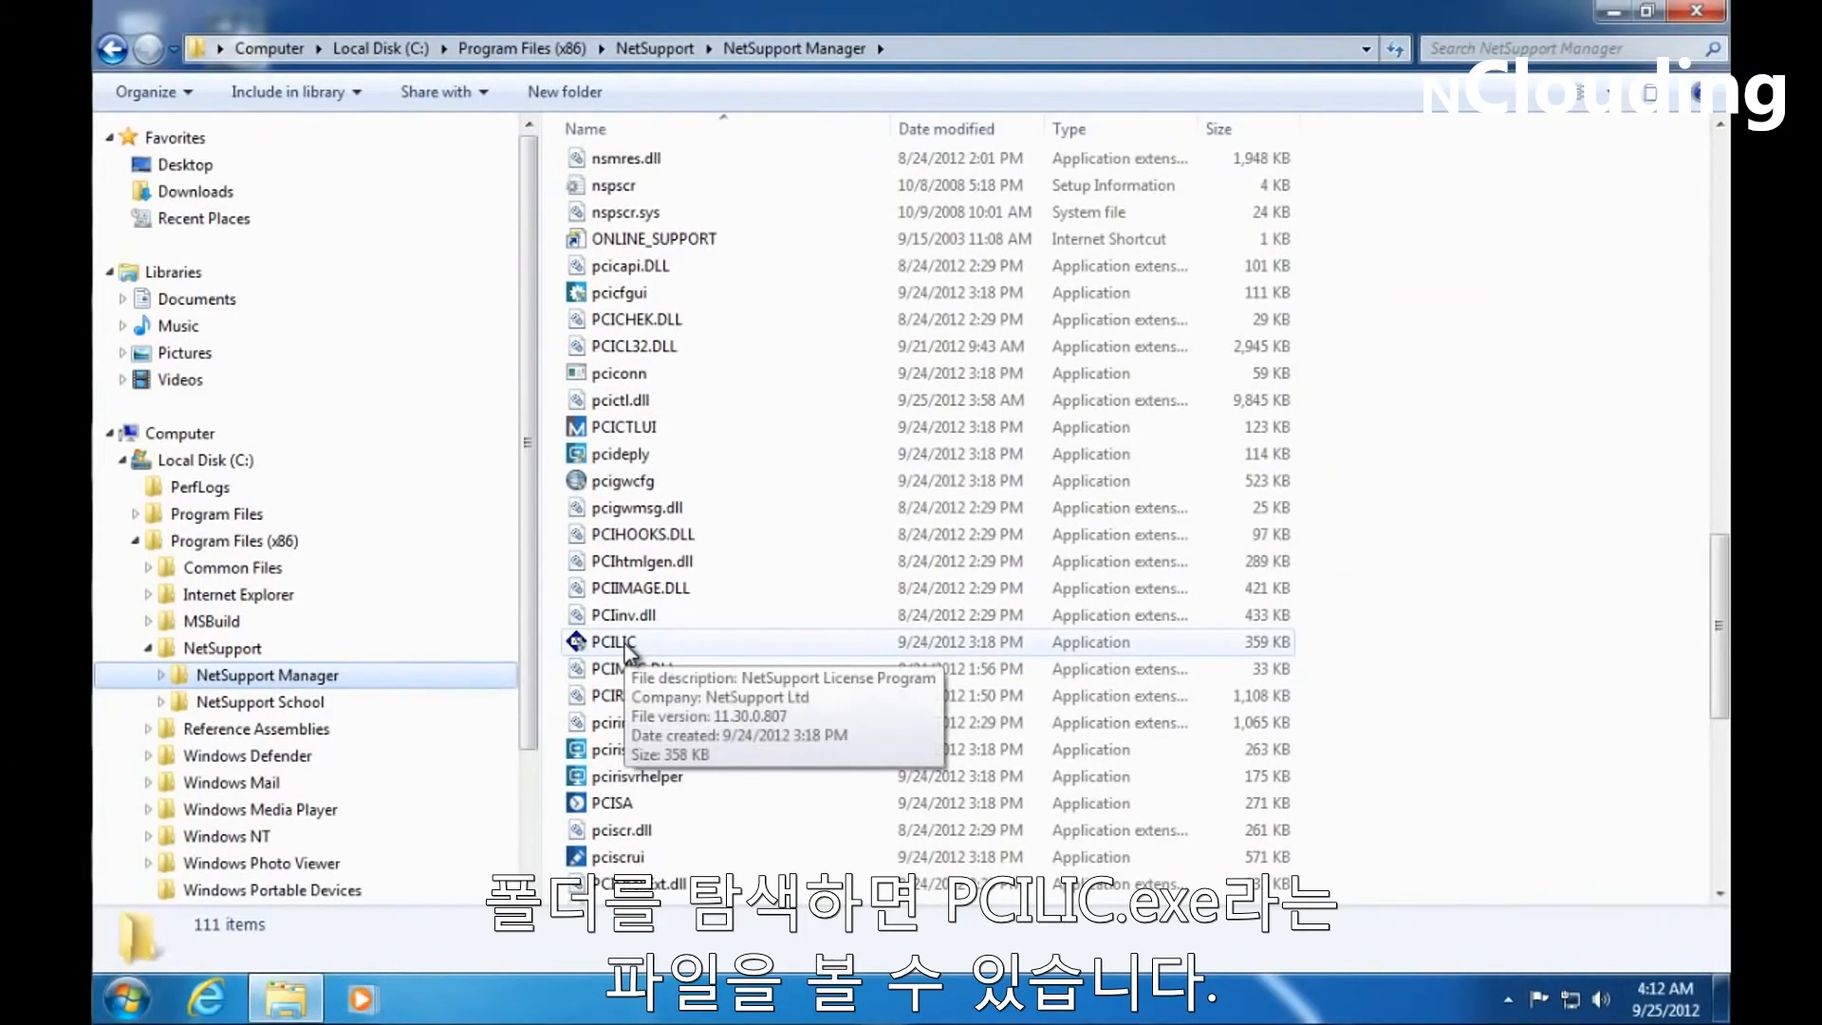
# Run PCILIC from the NetSupport Manager program folder, allow it to make changes, view the general license settings and close without generating a license
pyautogui.doubleClick(626, 646)
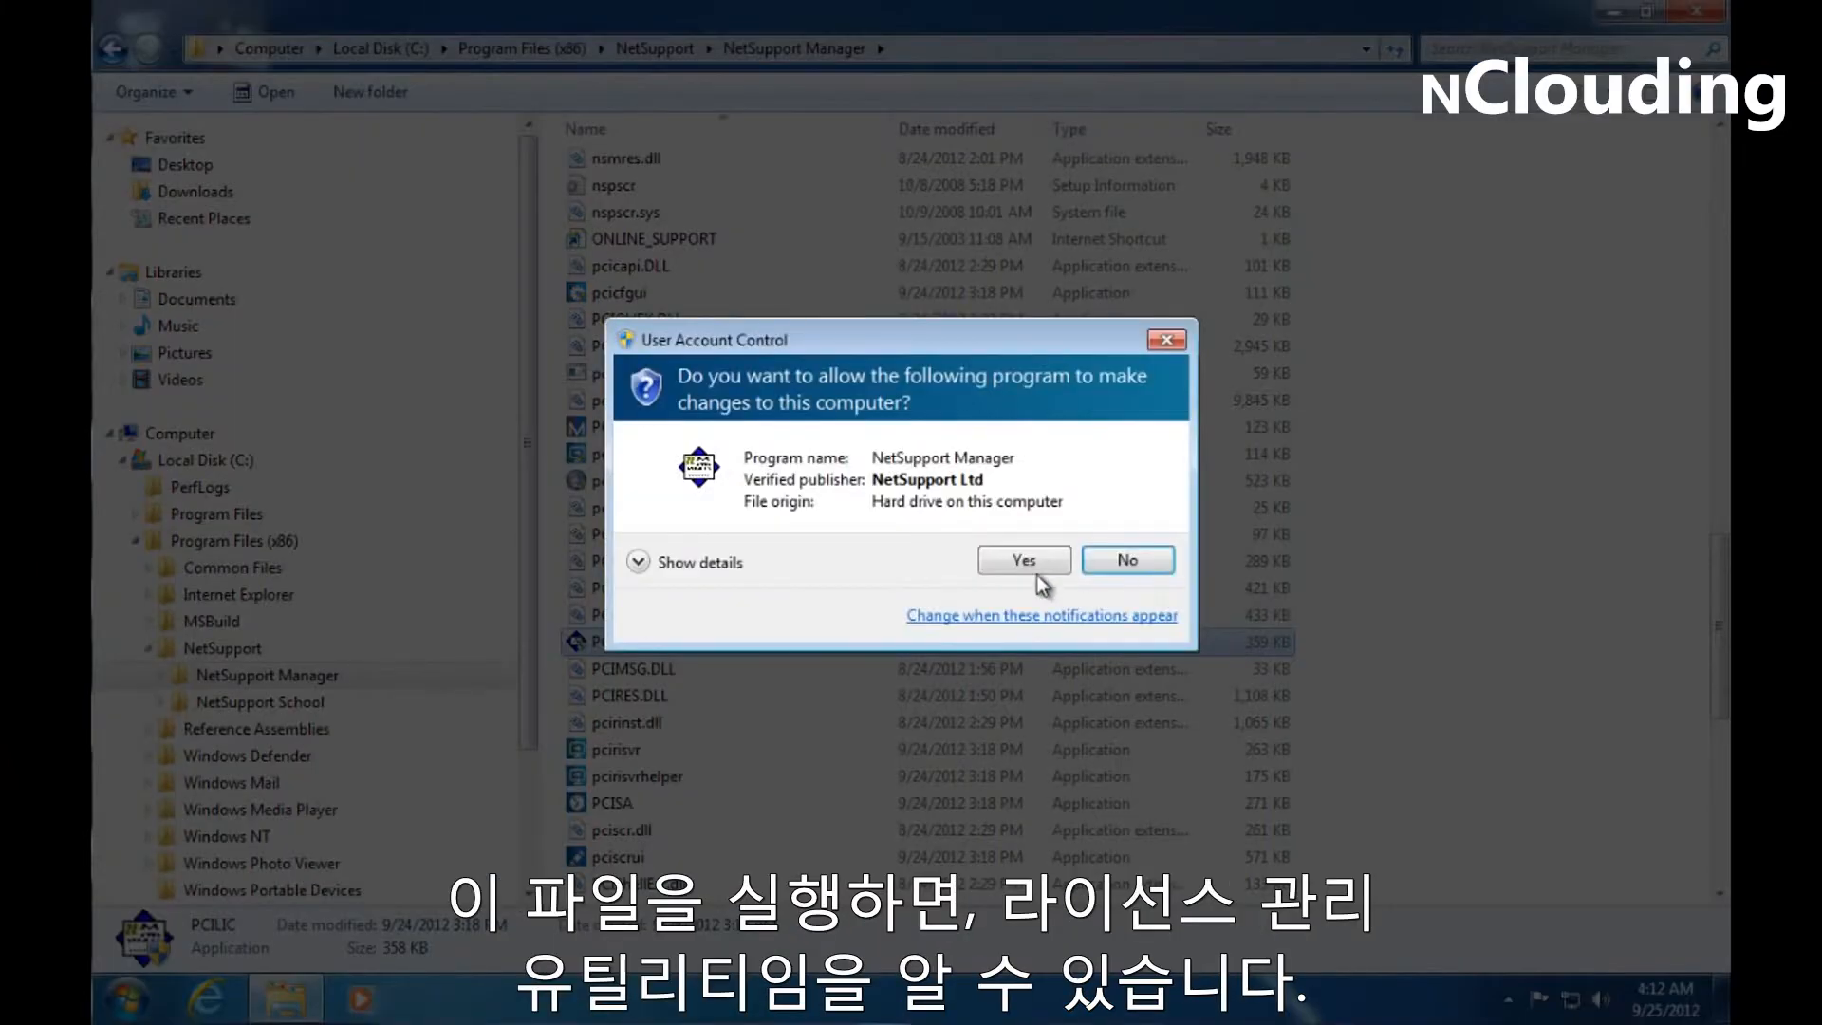
pyautogui.click(1035, 560)
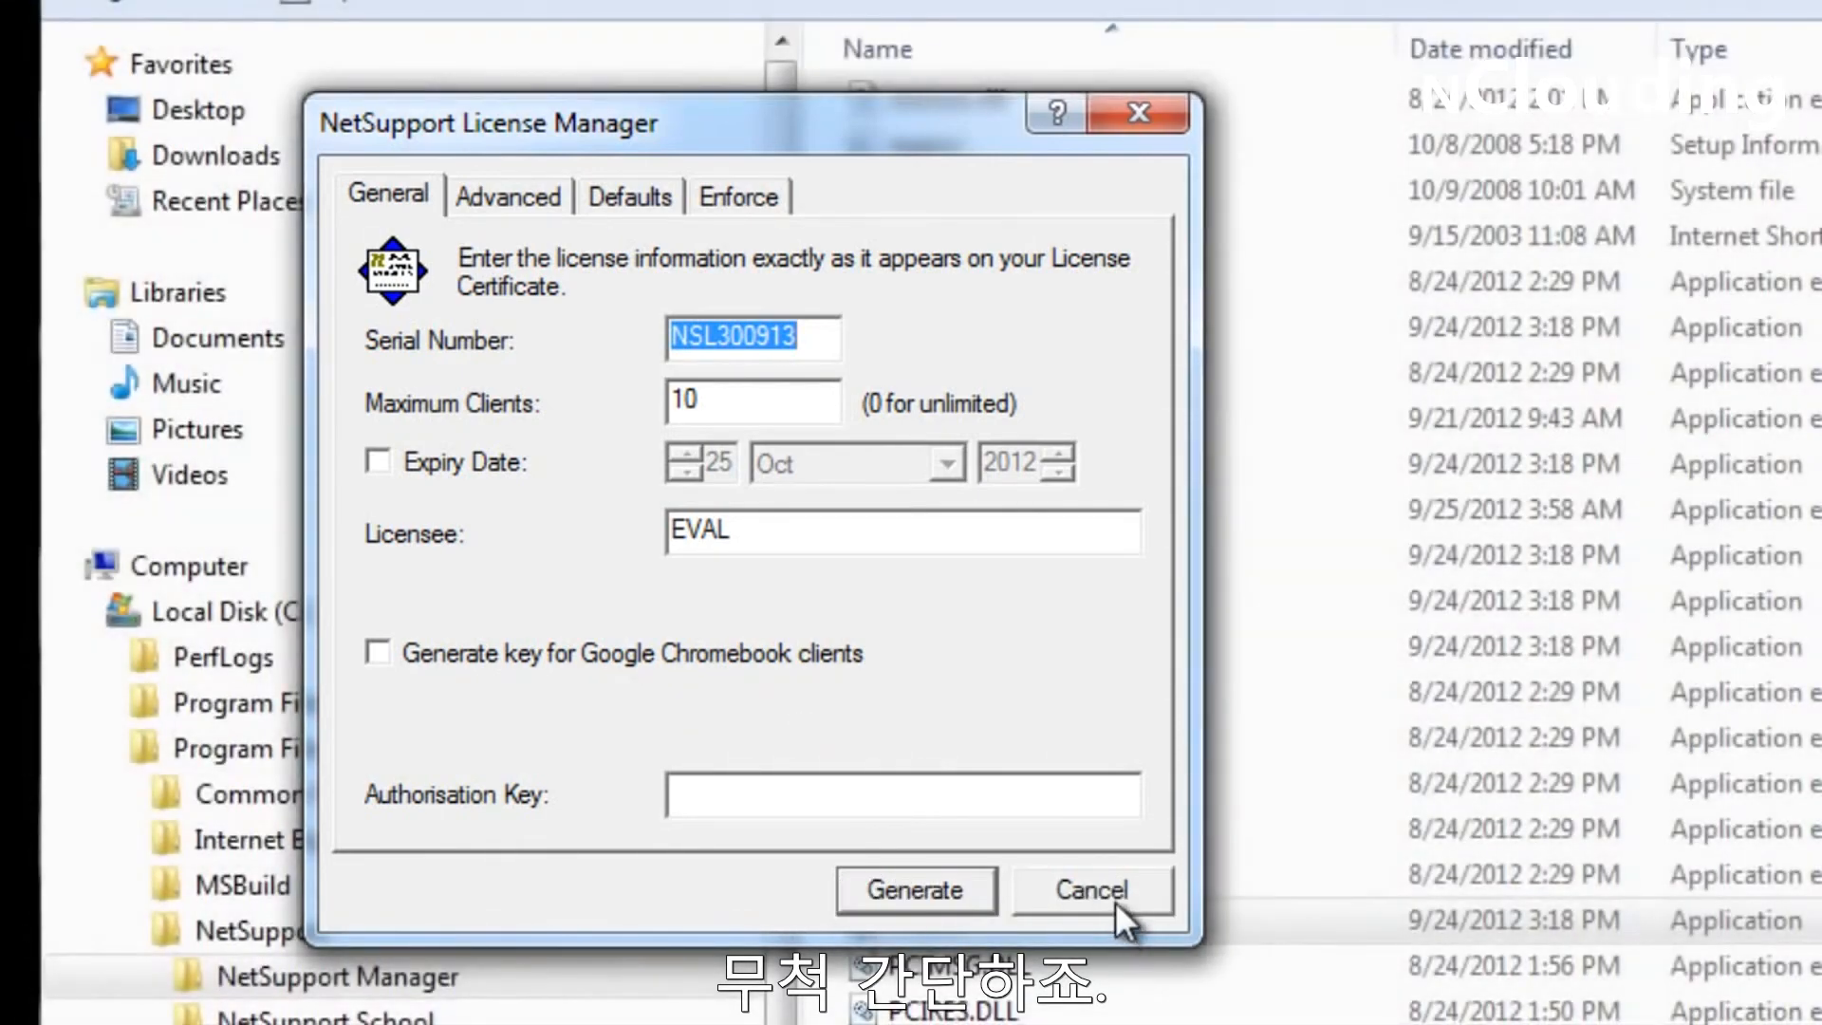
pyautogui.click(1114, 901)
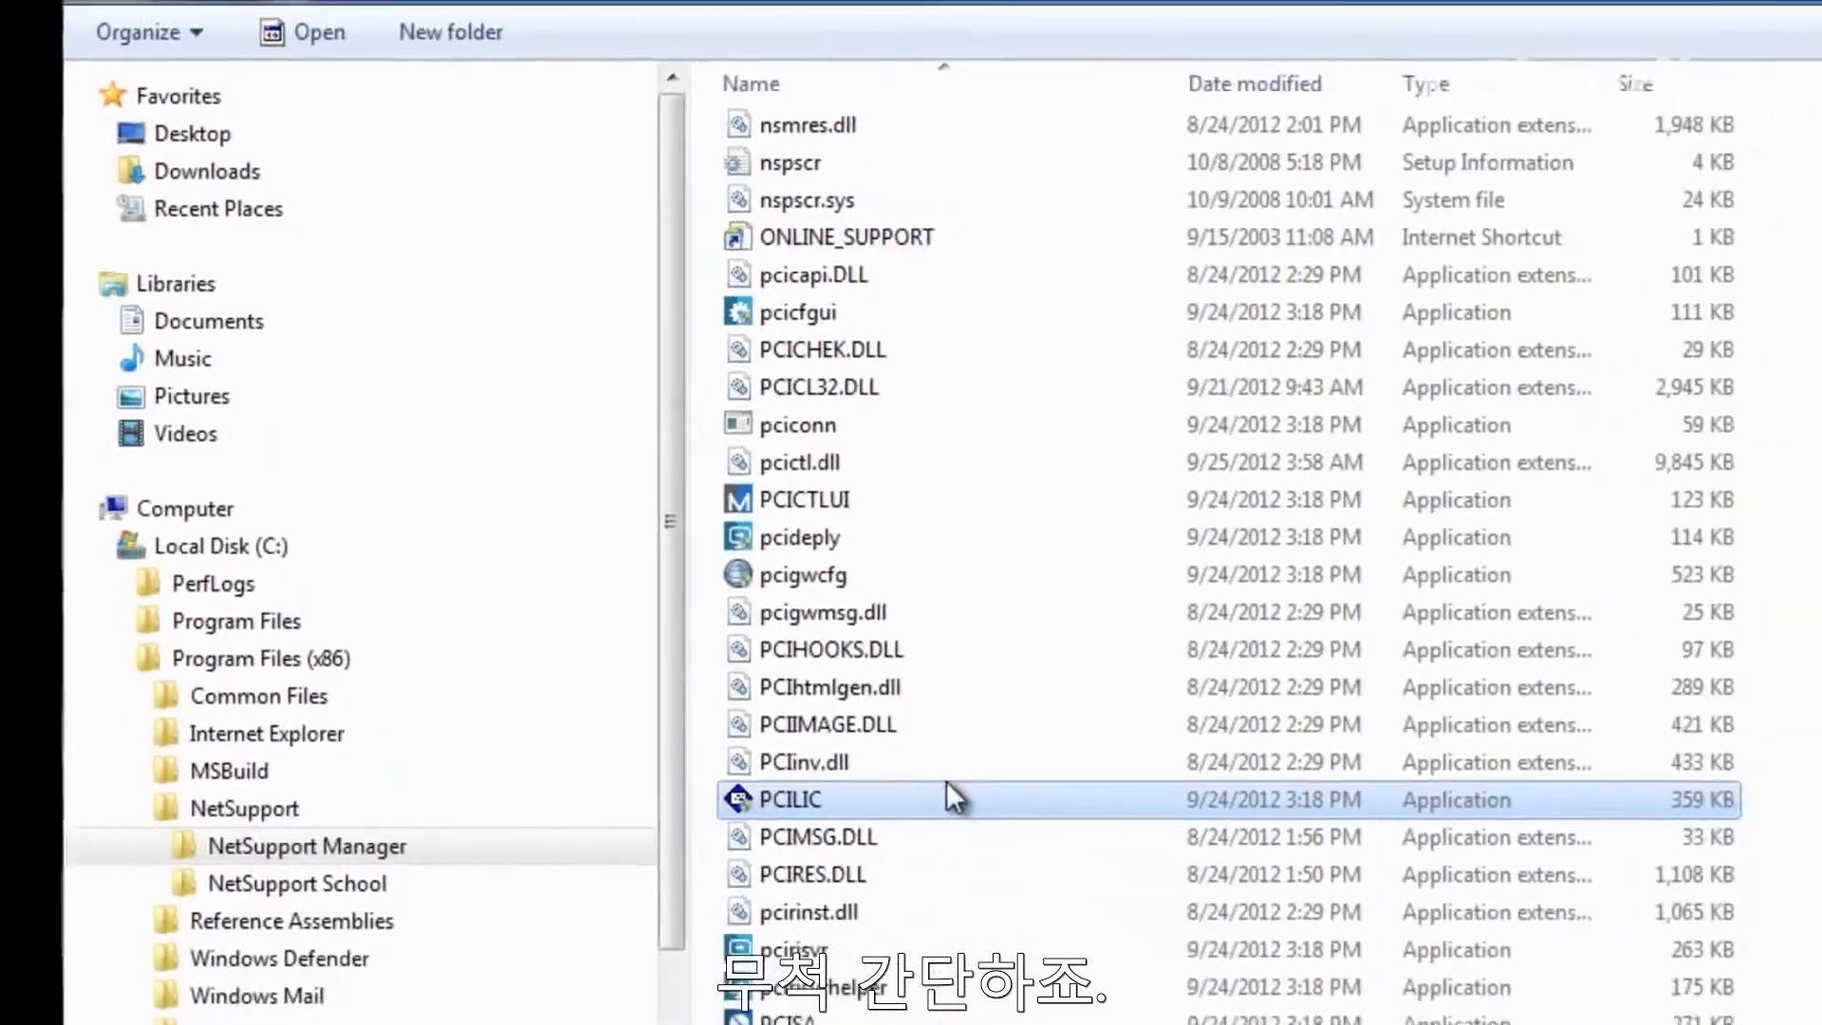